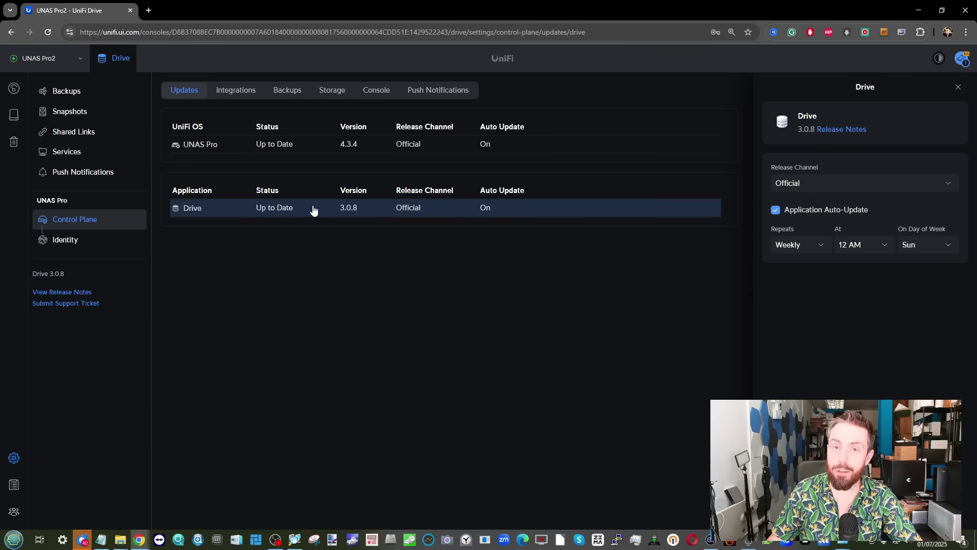
# - Select the installed Drive version 3.0.8 and show its saved release notes in Notepad
pyautogui.moveTo(330, 211); pyautogui.dragTo(364, 212)
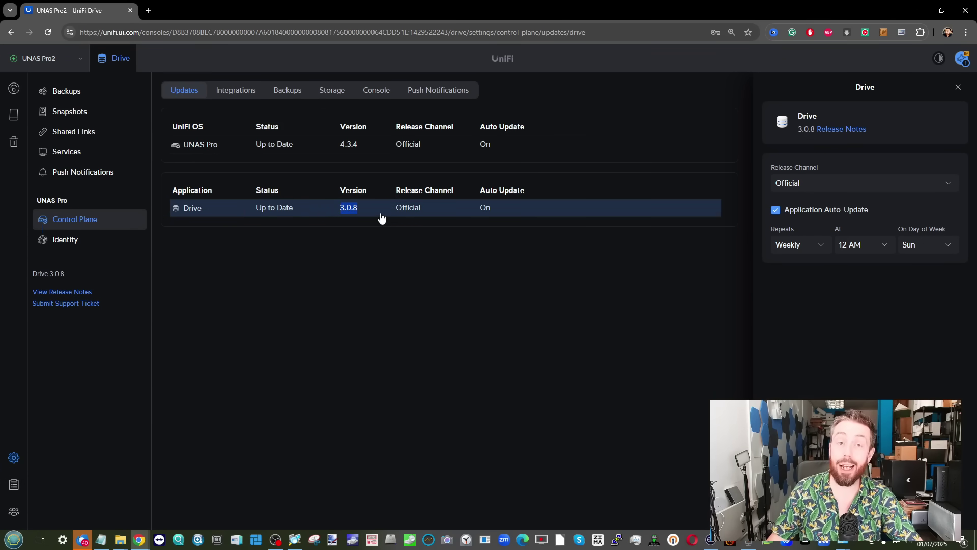
pyautogui.click(102, 541)
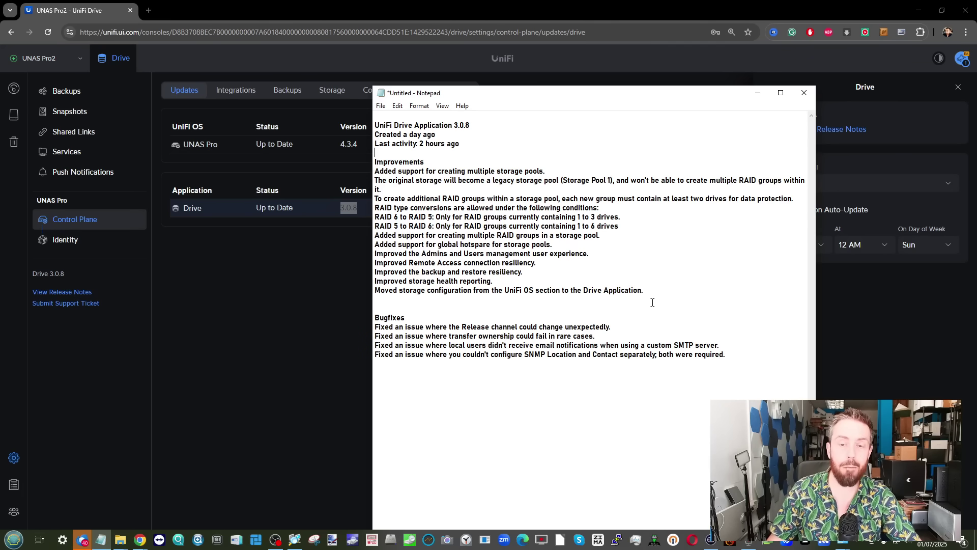
# - Highlight the six release-note lines on multiple RAID groups, RAID 6↔5 conversions and global hotspares
pyautogui.moveTo(644, 291); pyautogui.dragTo(423, 155)
pyautogui.click(424, 161)
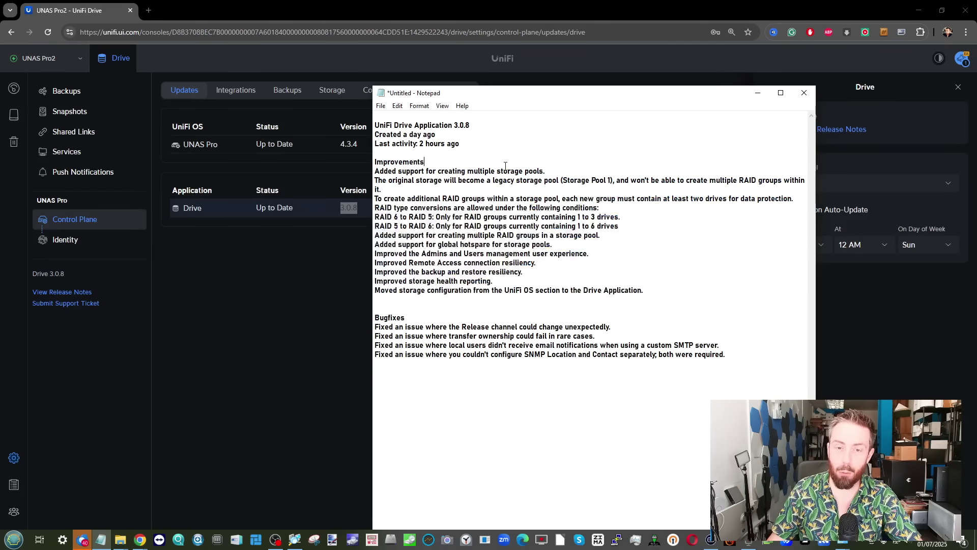
pyautogui.moveTo(553, 245); pyautogui.dragTo(375, 198)
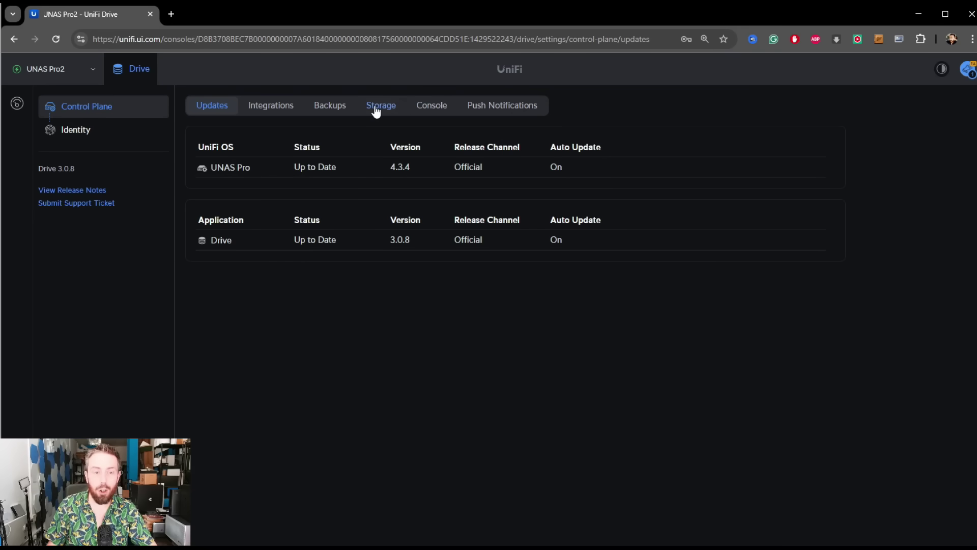
pyautogui.click(375, 109)
pyautogui.scroll(-1, 432, 168)
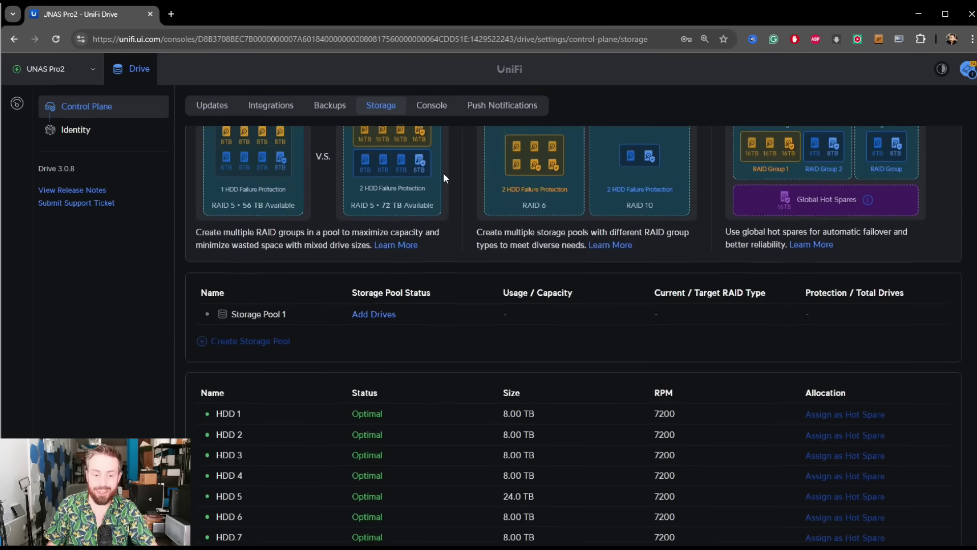
pyautogui.scroll(-1, 445, 173)
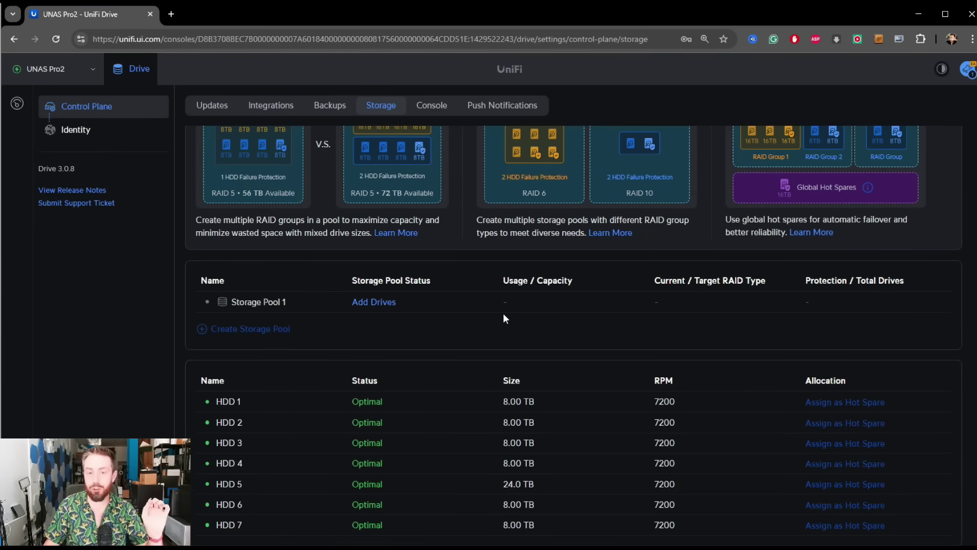
pyautogui.scroll(1, 503, 318)
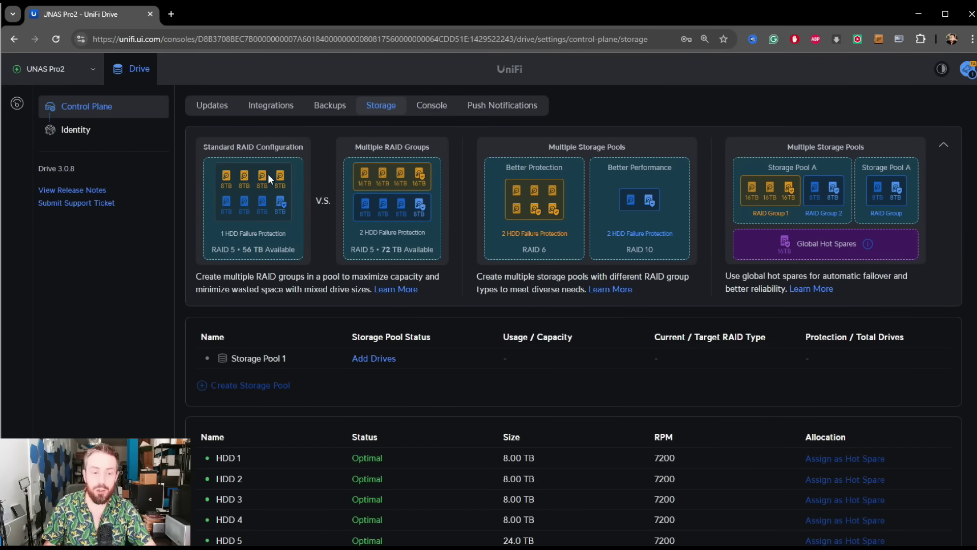
pyautogui.click(373, 359)
pyautogui.scroll(-2, 833, 355)
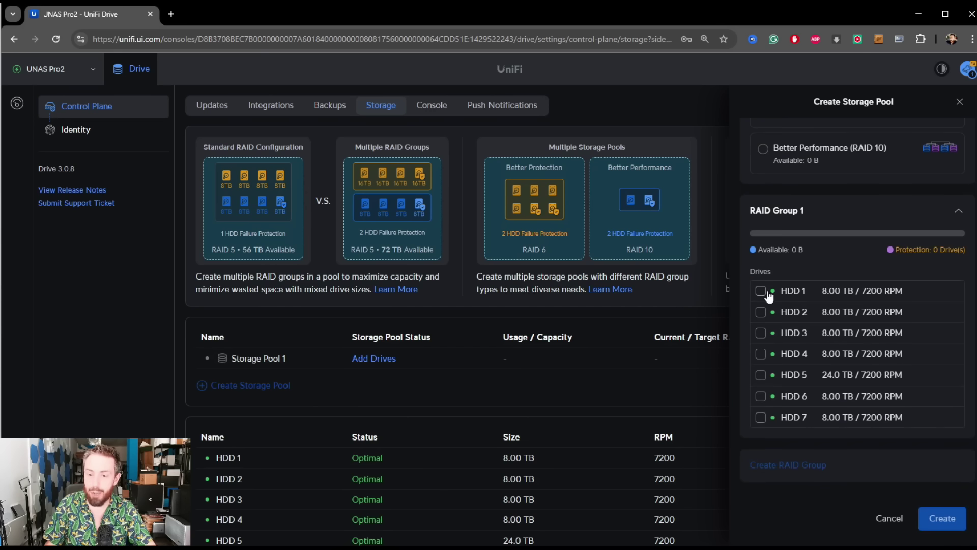
pyautogui.click(760, 291)
pyautogui.click(760, 311)
pyautogui.click(760, 332)
pyautogui.click(760, 353)
pyautogui.click(760, 374)
pyautogui.click(760, 395)
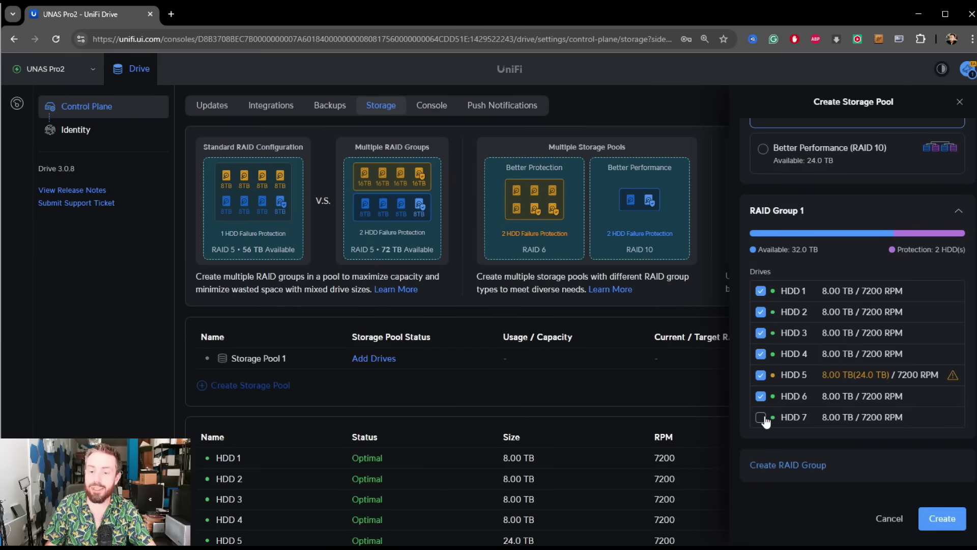
pyautogui.click(760, 417)
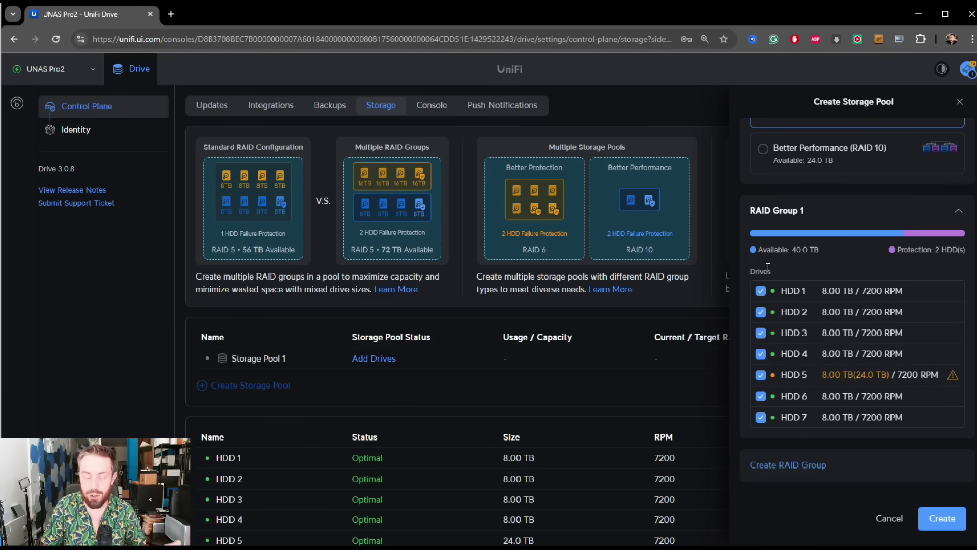
pyautogui.scroll(1, 765, 272)
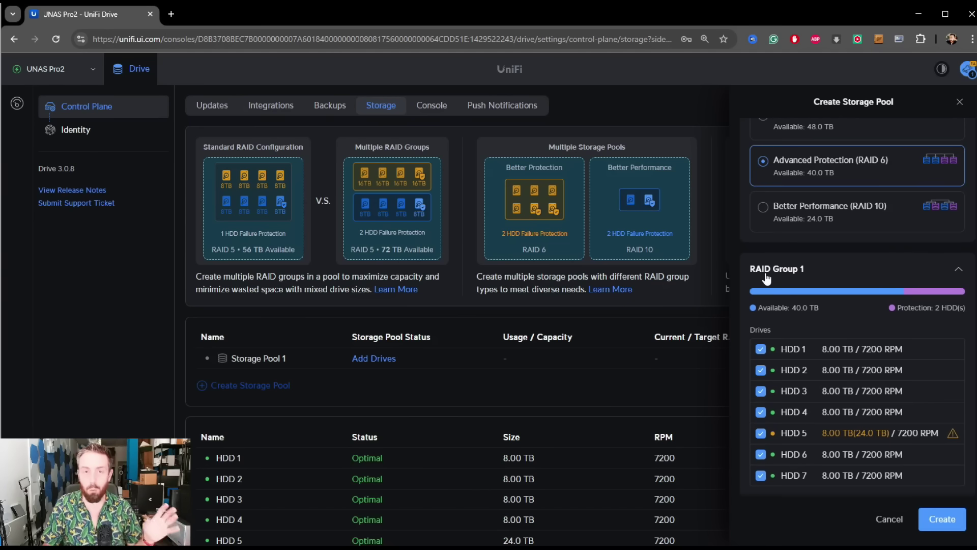
pyautogui.click(760, 349)
pyautogui.click(760, 370)
pyautogui.click(760, 391)
pyautogui.click(760, 412)
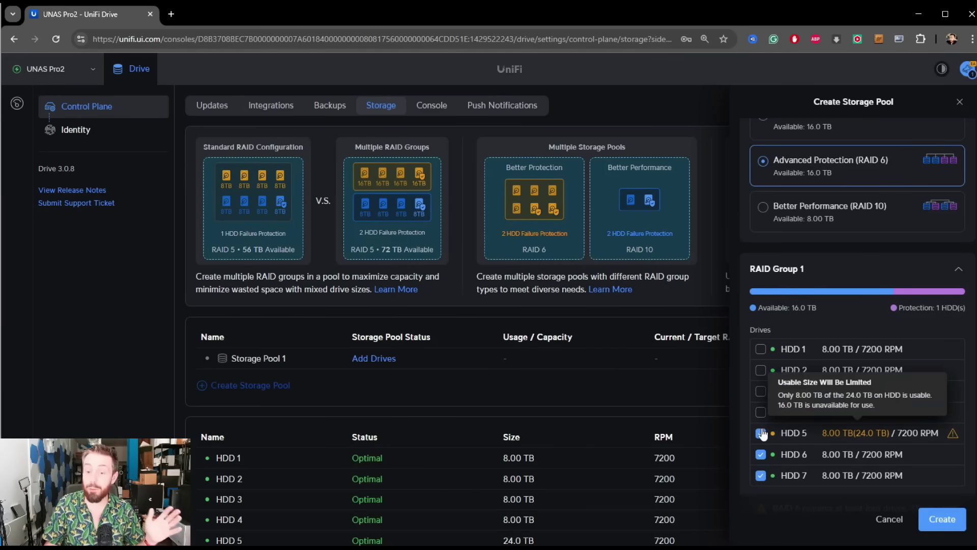
pyautogui.click(761, 433)
pyautogui.click(760, 454)
pyautogui.click(760, 475)
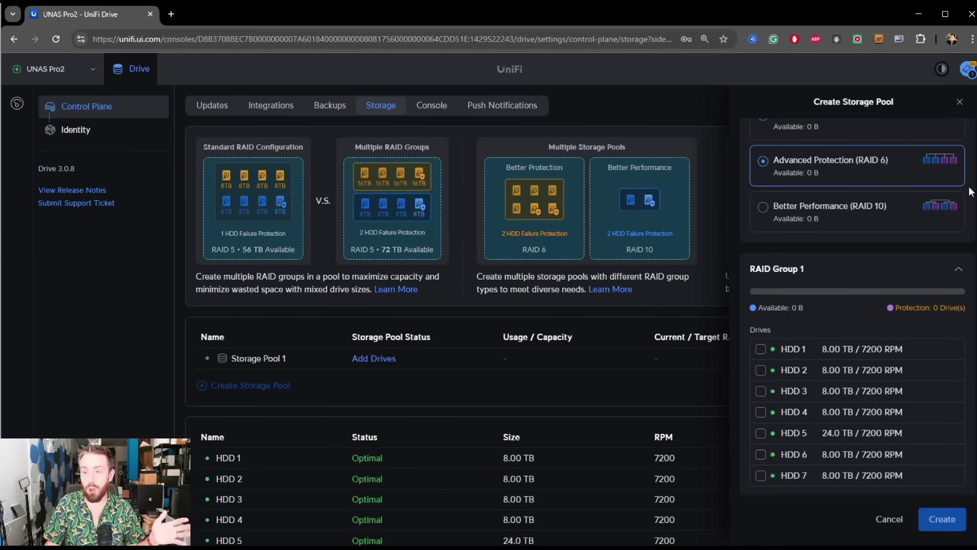
pyautogui.click(960, 102)
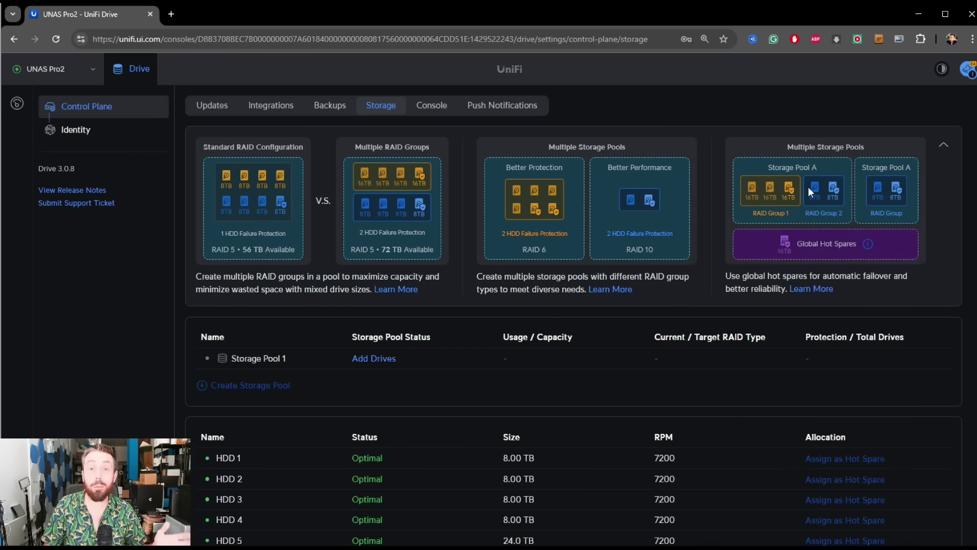
# - Start a new pool draft, trying RAID 6 and RAID 10 before settling on Basic Protection (RAID 5)
pyautogui.click(388, 359)
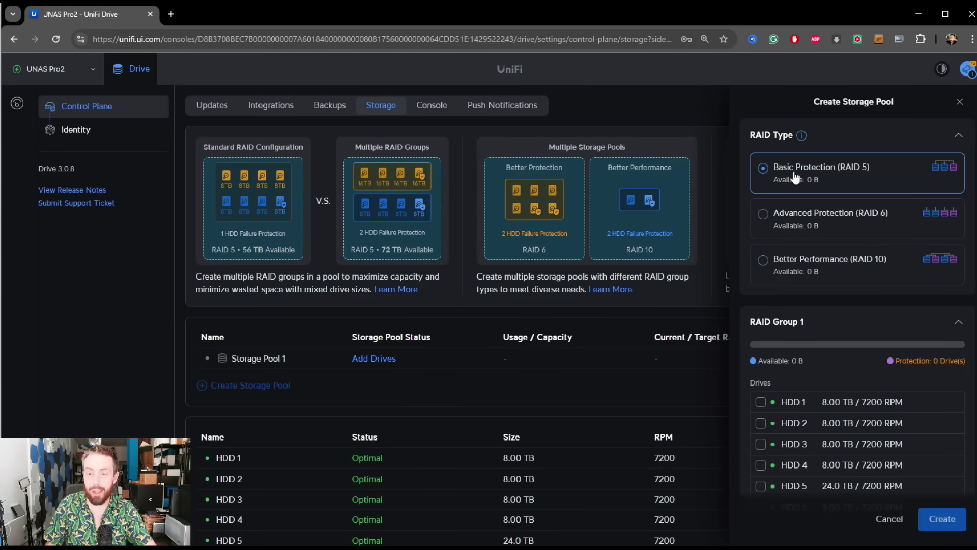
pyautogui.click(859, 220)
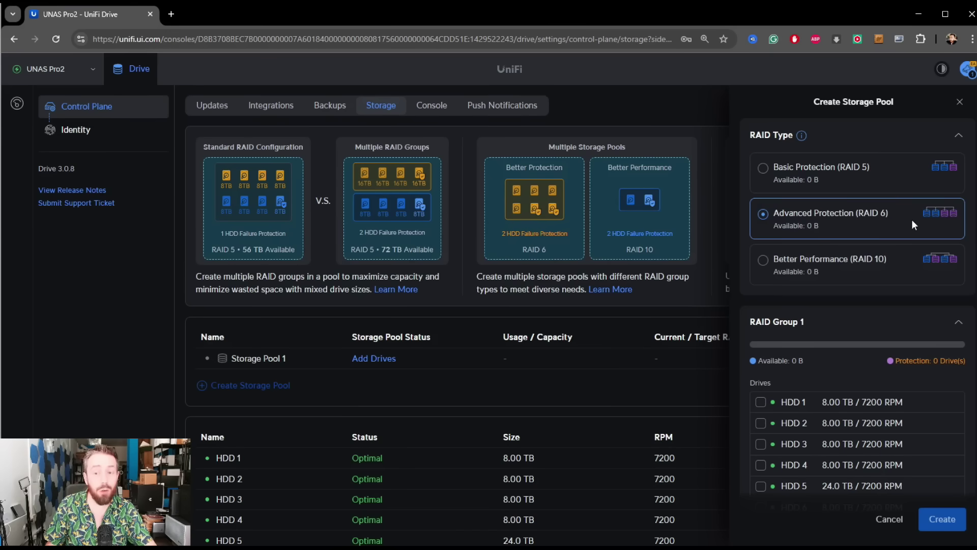
pyautogui.click(827, 265)
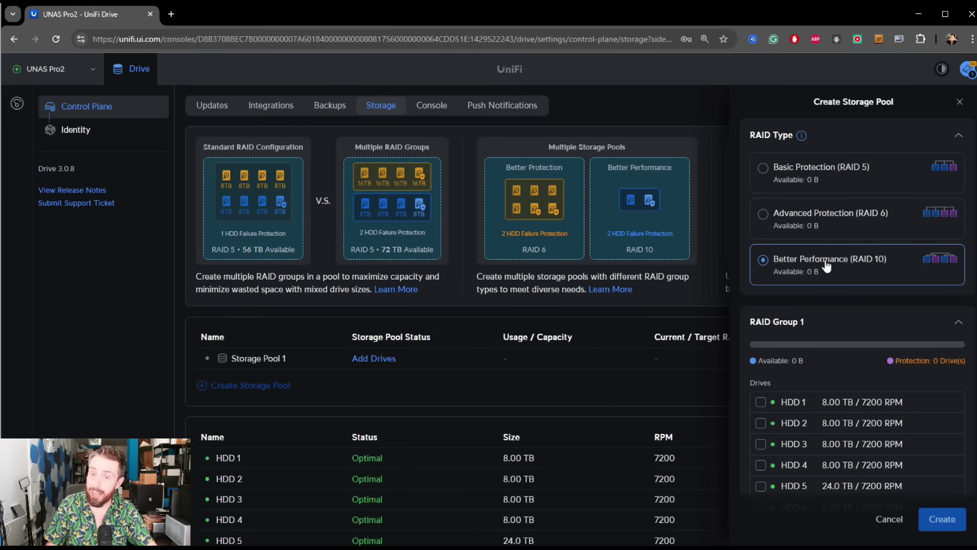
pyautogui.click(845, 192)
pyautogui.scroll(-3, 842, 279)
pyautogui.scroll(3, 794, 265)
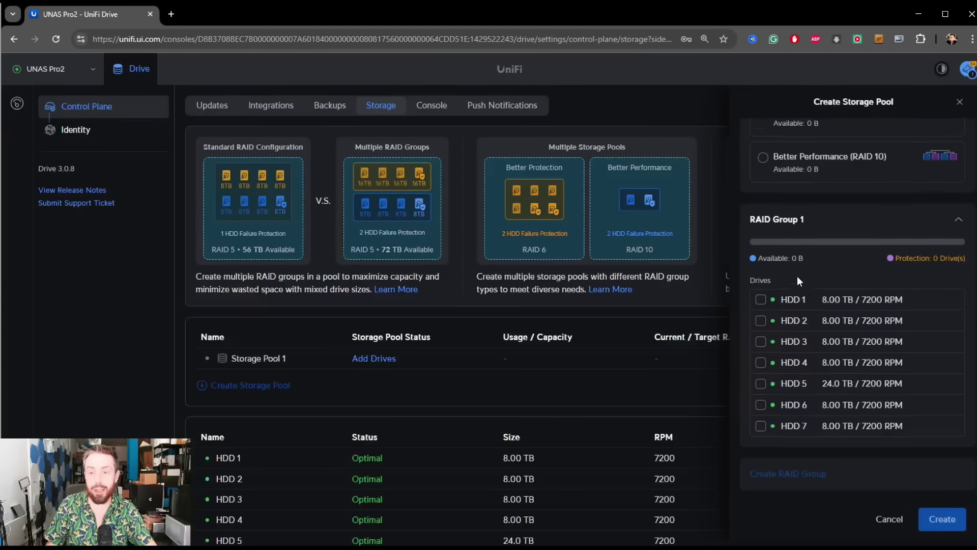
pyautogui.scroll(-3, 824, 234)
# - Put HDD 1, HDD 2 and HDD 3 in RAID Group 1 and add an empty RAID Group 2
pyautogui.click(760, 290)
pyautogui.click(760, 311)
pyautogui.click(760, 332)
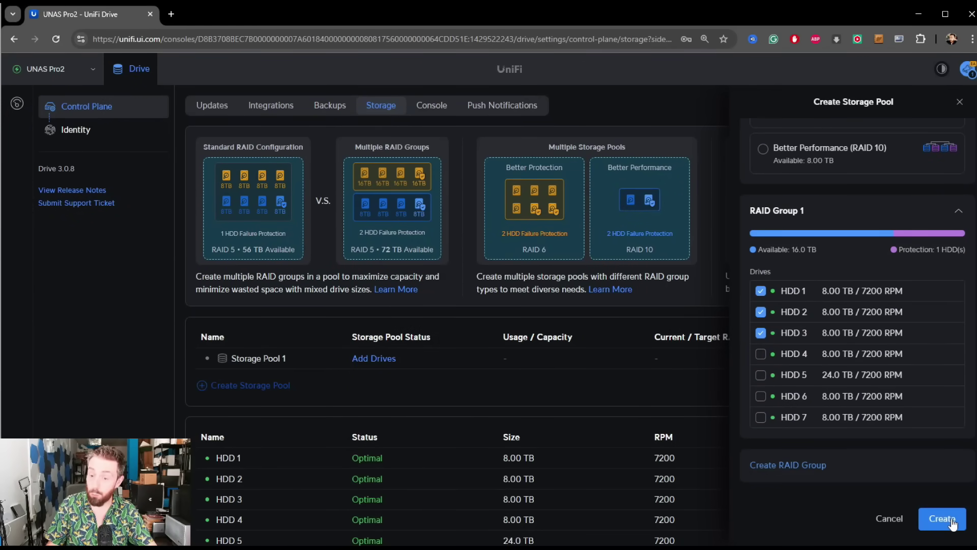
pyautogui.click(802, 464)
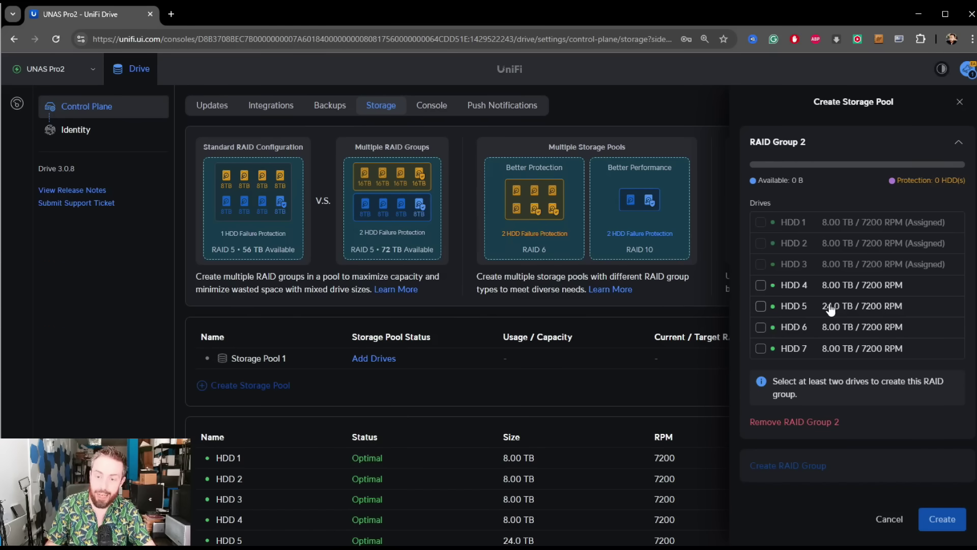
pyautogui.click(760, 285)
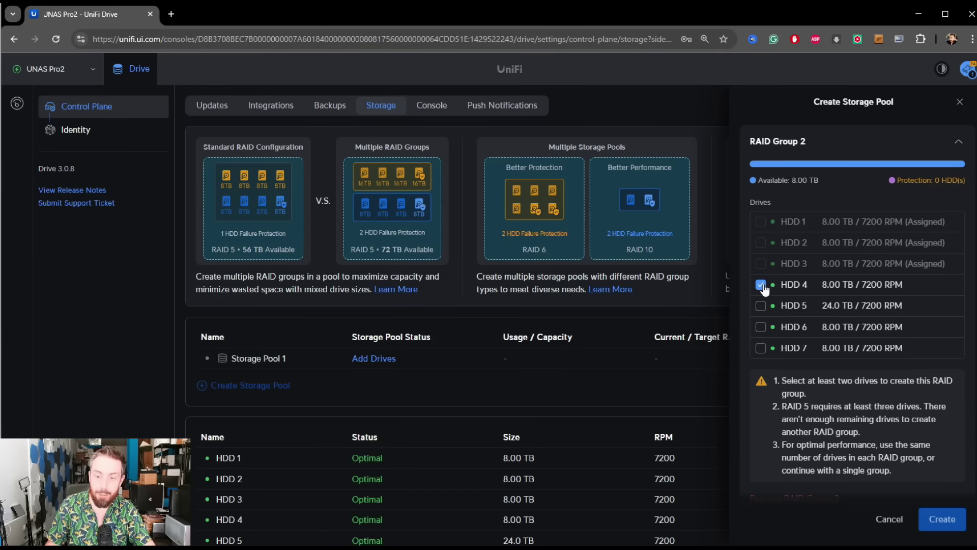
pyautogui.click(760, 305)
pyautogui.moveTo(880, 312)
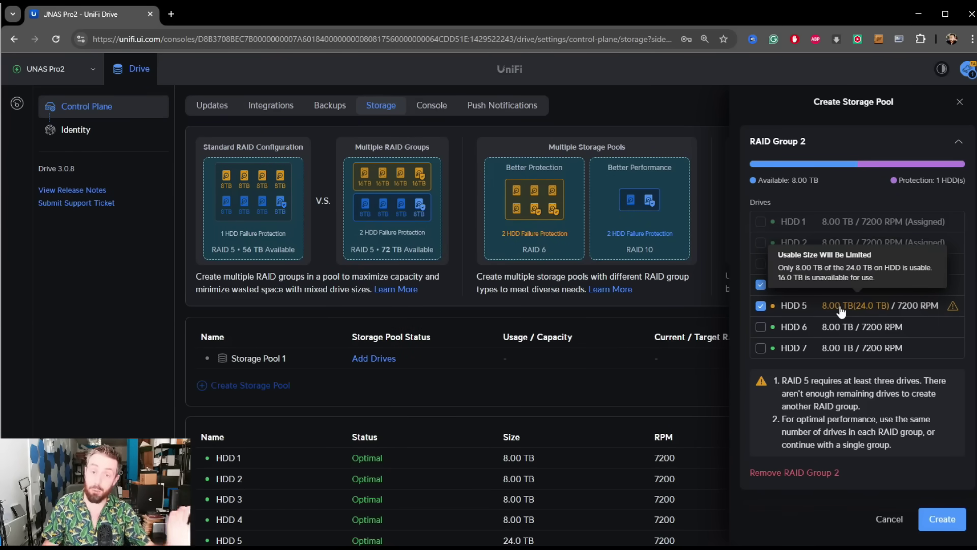
pyautogui.click(761, 306)
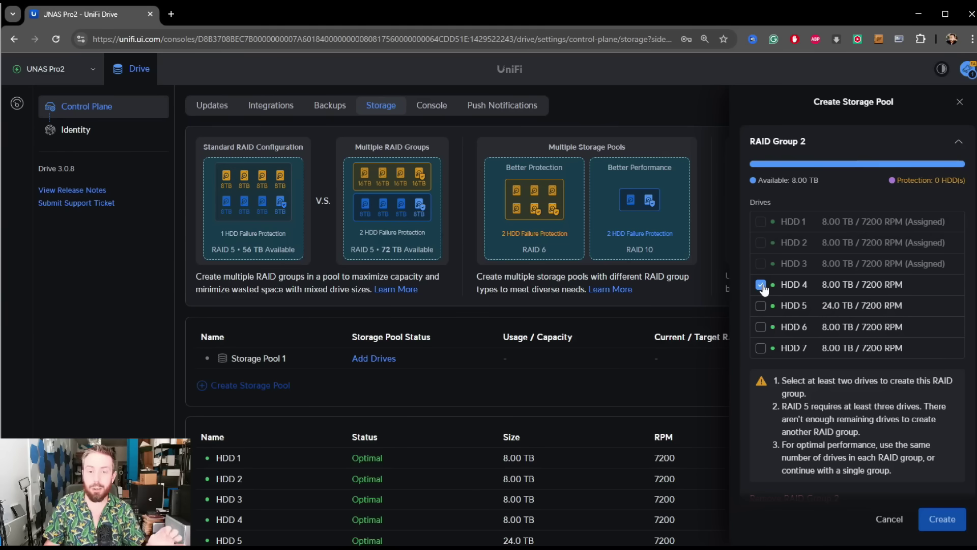
pyautogui.click(761, 285)
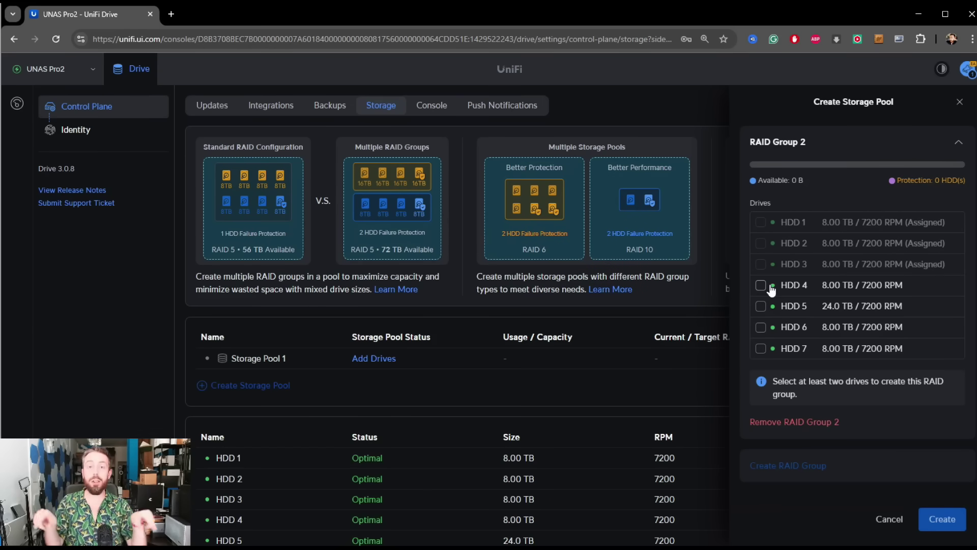
# - Close the Create Storage Pool panel, discarding the unfinished draft
pyautogui.click(959, 102)
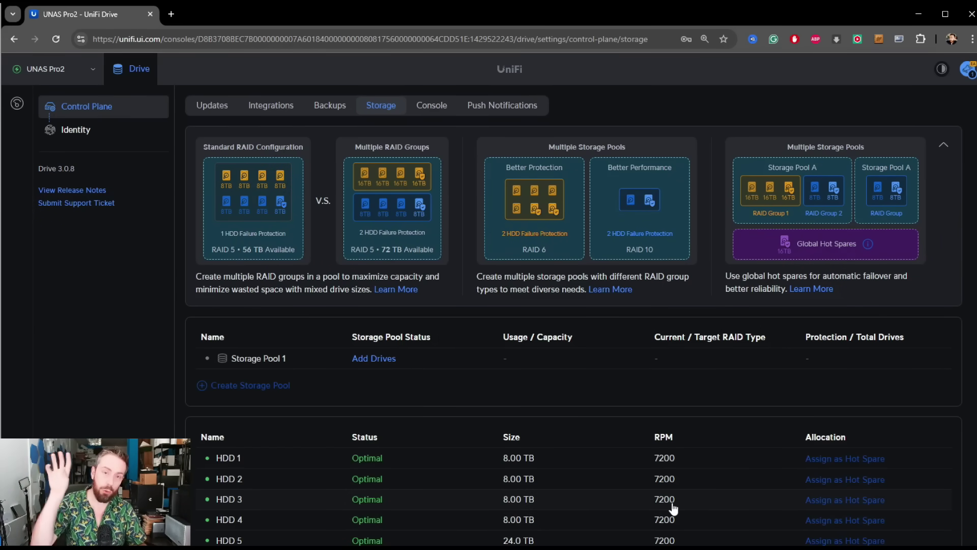
# - Add HDD 1, HDD 2 and HDD 3 to the RAID 5 group for Storage Pool 1
pyautogui.click(365, 359)
pyautogui.click(760, 402)
pyautogui.click(761, 423)
pyautogui.click(760, 444)
pyautogui.scroll(-1, 821, 433)
# - Create Storage Pool 1, accepting the drive reformat, then start another pool draft
pyautogui.click(942, 519)
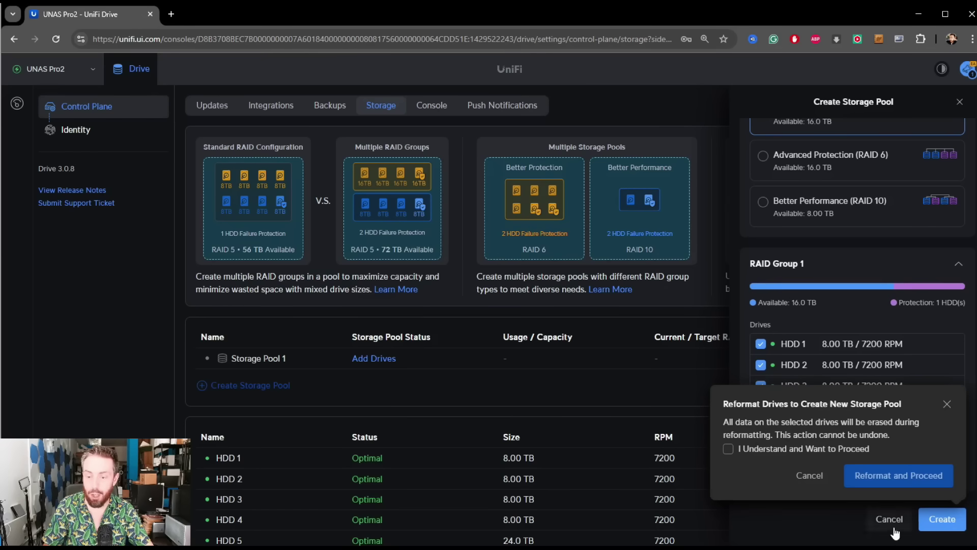
pyautogui.click(827, 450)
pyautogui.click(910, 489)
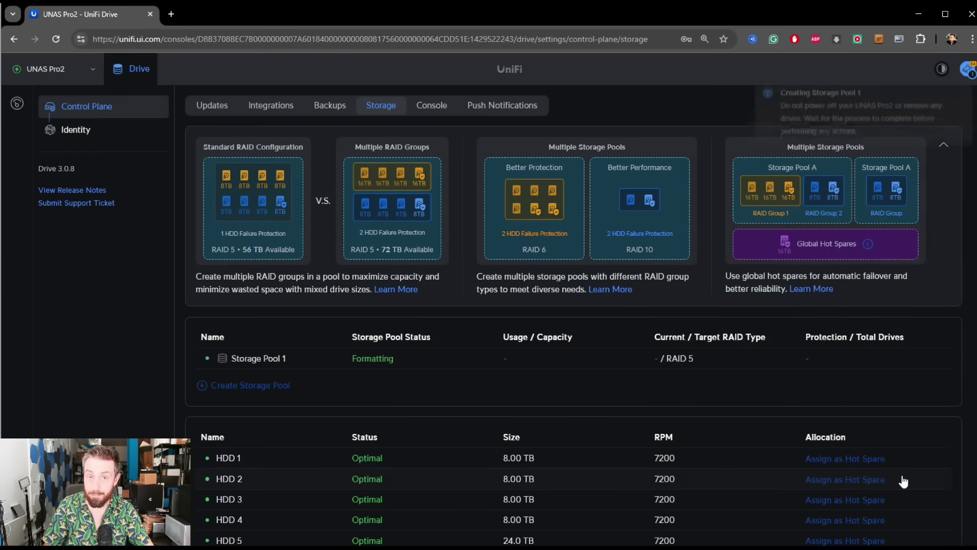
pyautogui.scroll(-1, 474, 284)
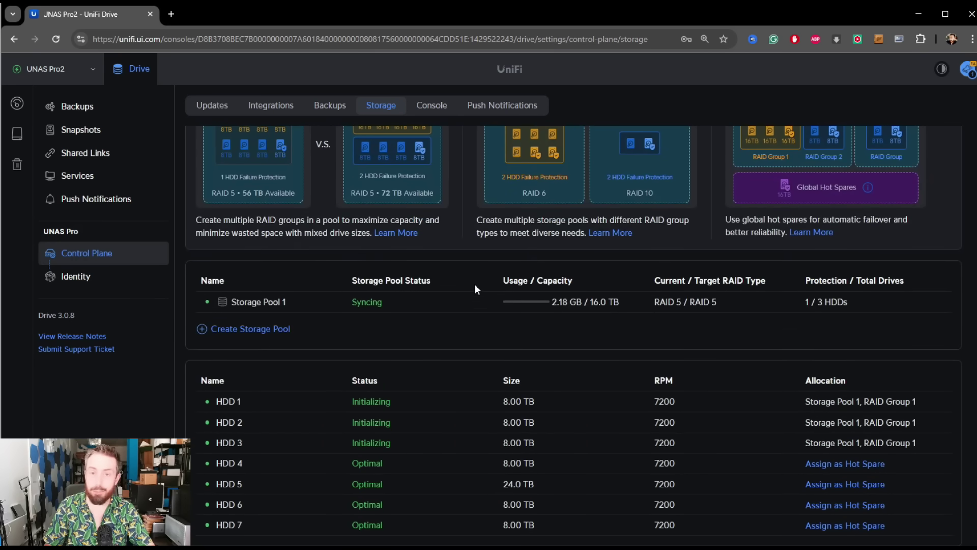
pyautogui.click(243, 330)
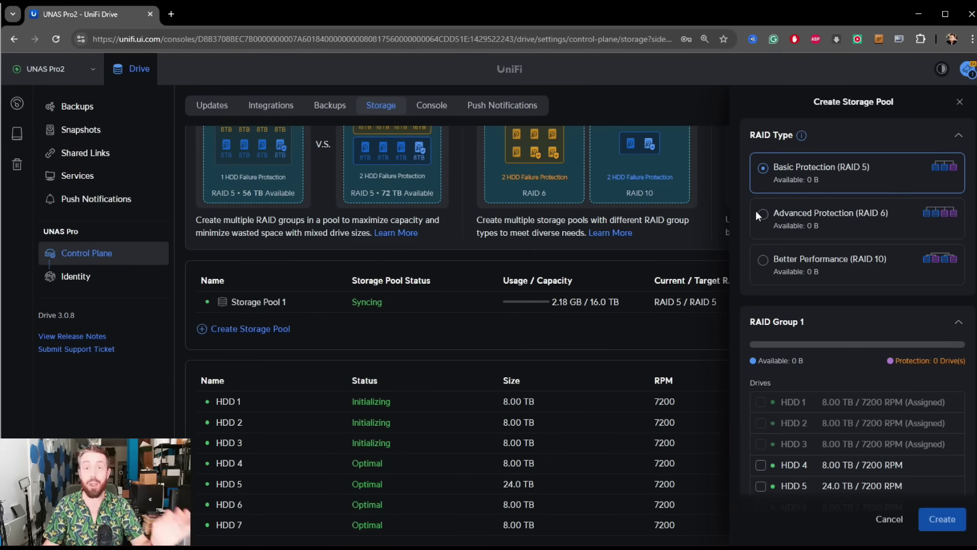
# - Build Storage Pool 2 from HDD 5, HDD 6 and HDD 7, confirming the reformat
pyautogui.scroll(-2, 751, 474)
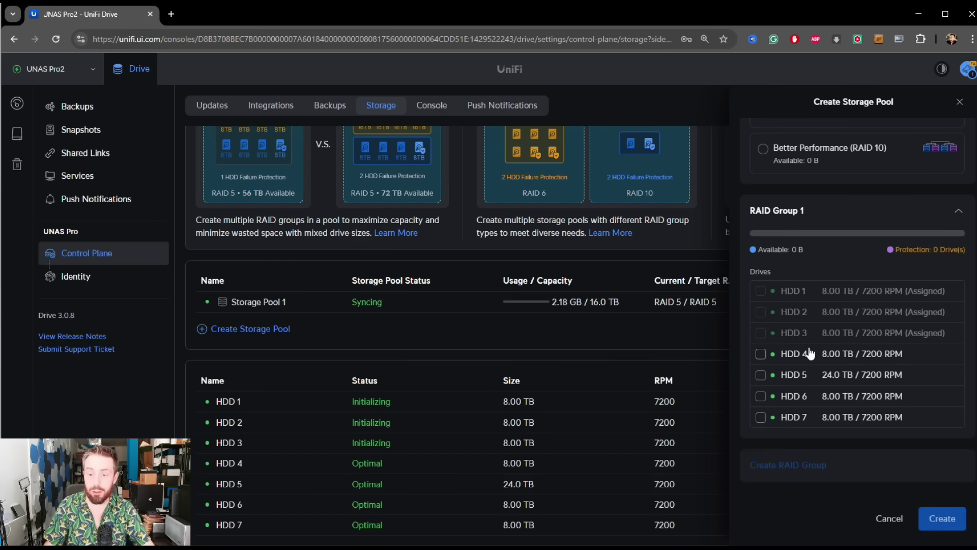
pyautogui.click(760, 374)
pyautogui.click(760, 396)
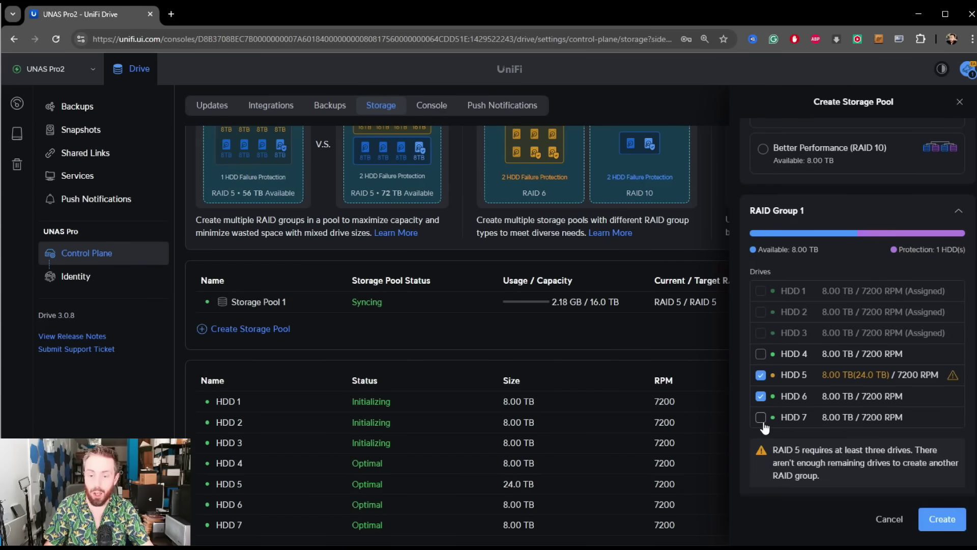
pyautogui.click(760, 417)
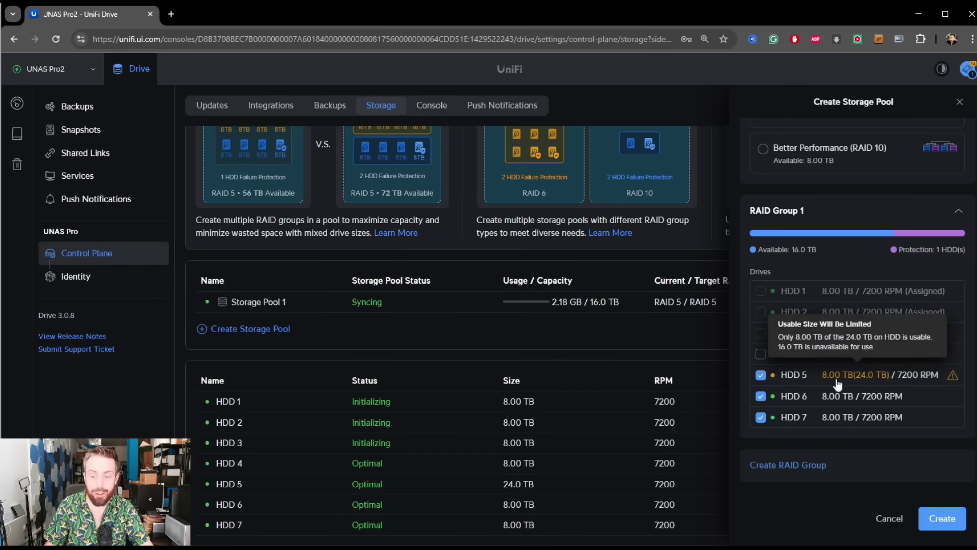
pyautogui.click(942, 518)
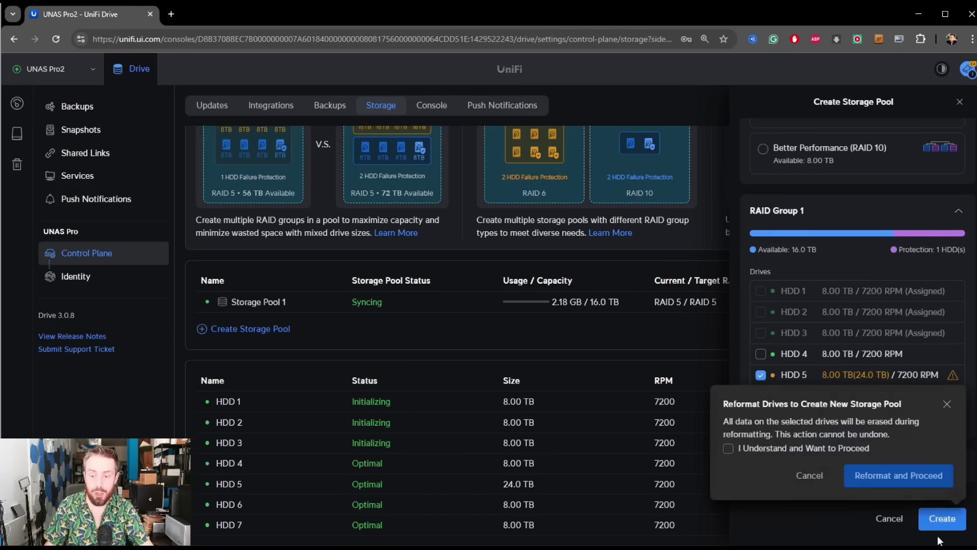
pyautogui.click(796, 449)
pyautogui.click(893, 478)
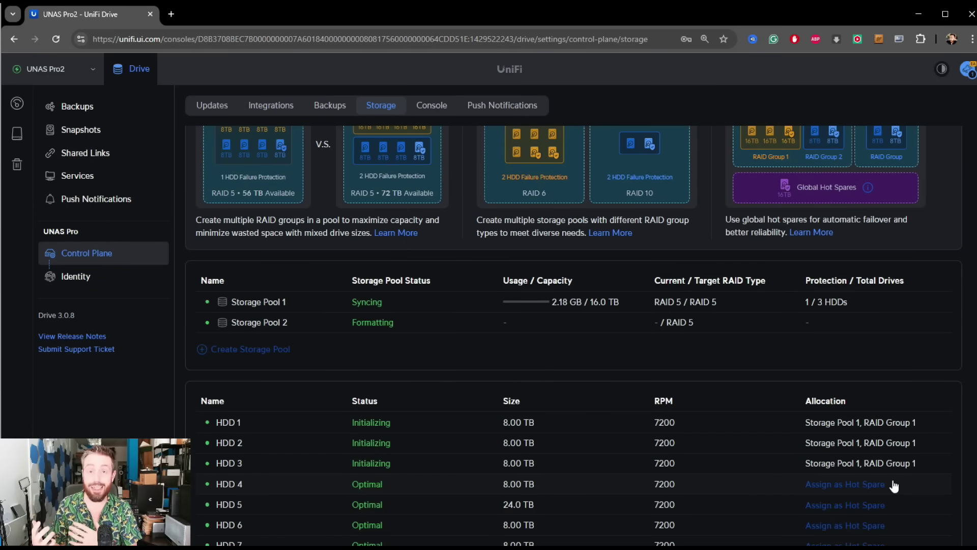
pyautogui.click(272, 303)
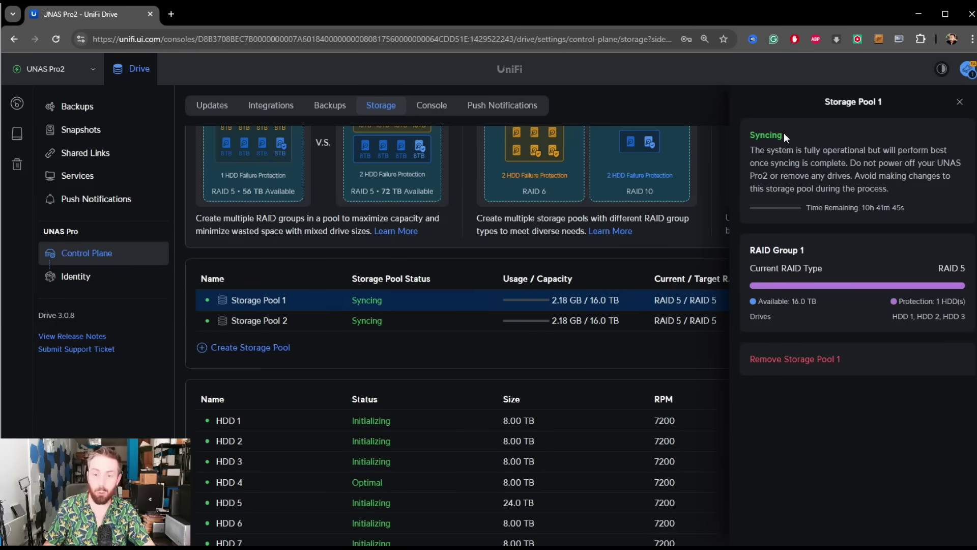
pyautogui.scroll(1, 789, 136)
pyautogui.moveTo(789, 135); pyautogui.dragTo(747, 134)
pyautogui.scroll(-1, 520, 274)
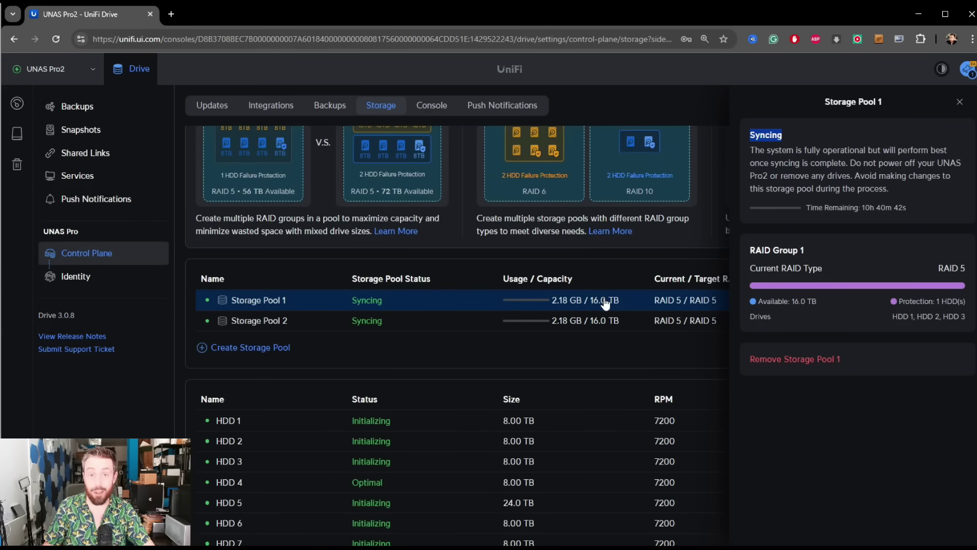
pyautogui.scroll(1, 625, 308)
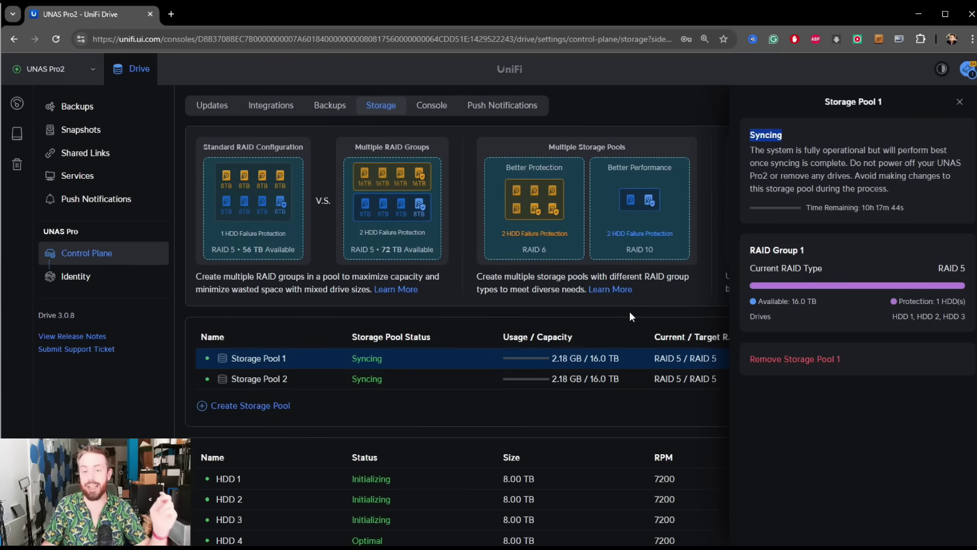
pyautogui.click(832, 393)
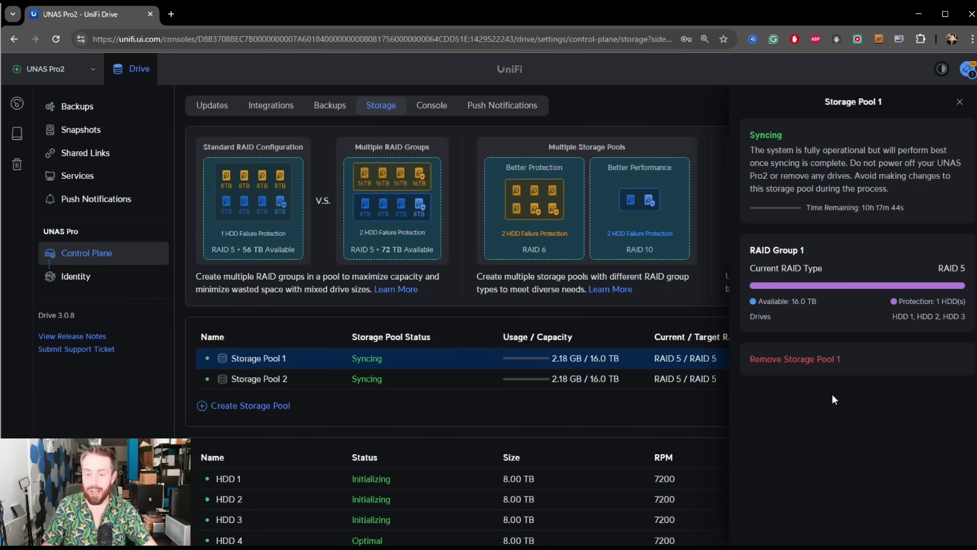
pyautogui.click(957, 103)
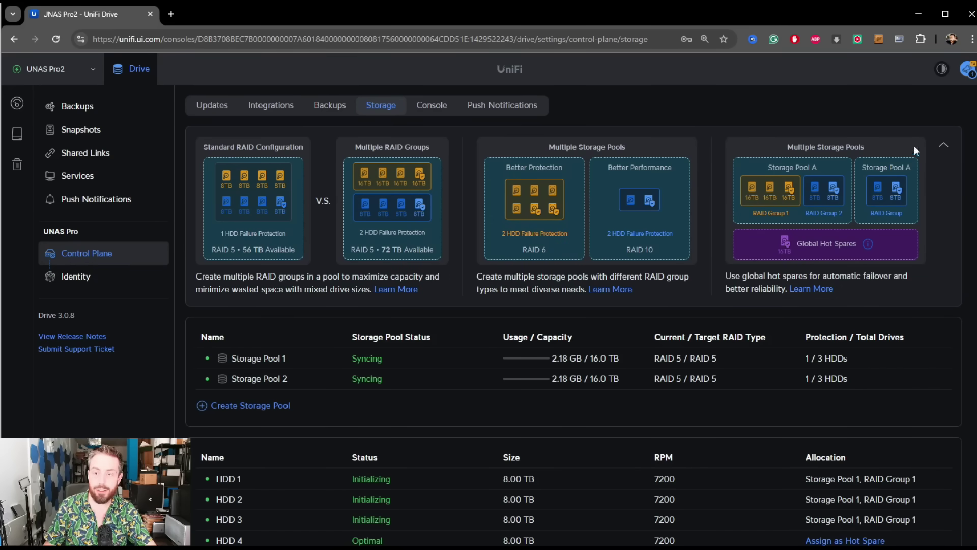
# - Assign HDD 4 as a global hot spare and check it under Global Hot Spares
pyautogui.scroll(-2, 524, 224)
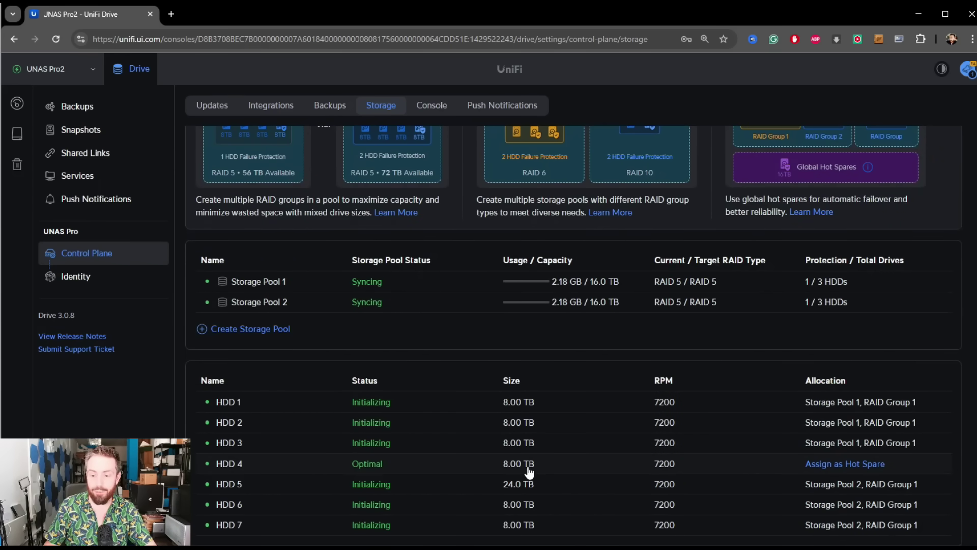
pyautogui.click(836, 466)
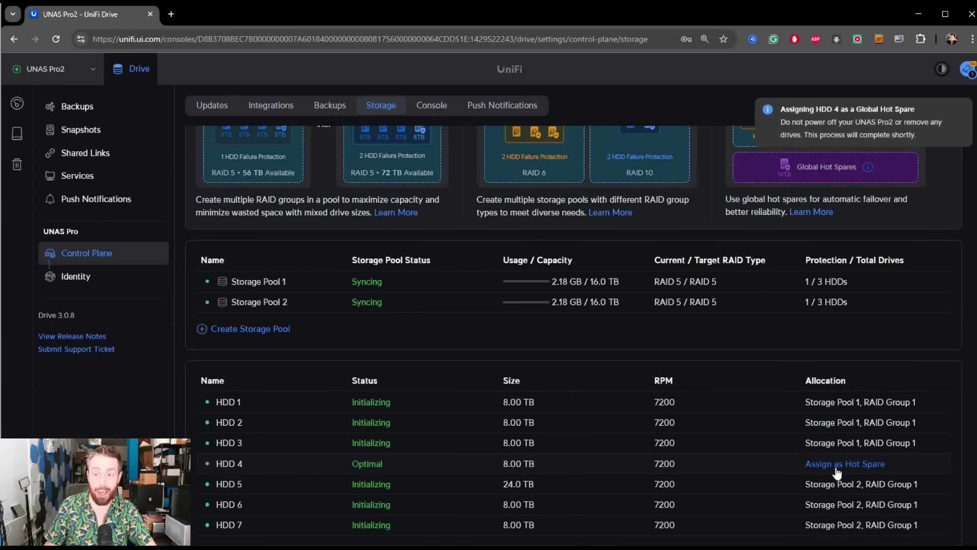
pyautogui.moveTo(910, 140)
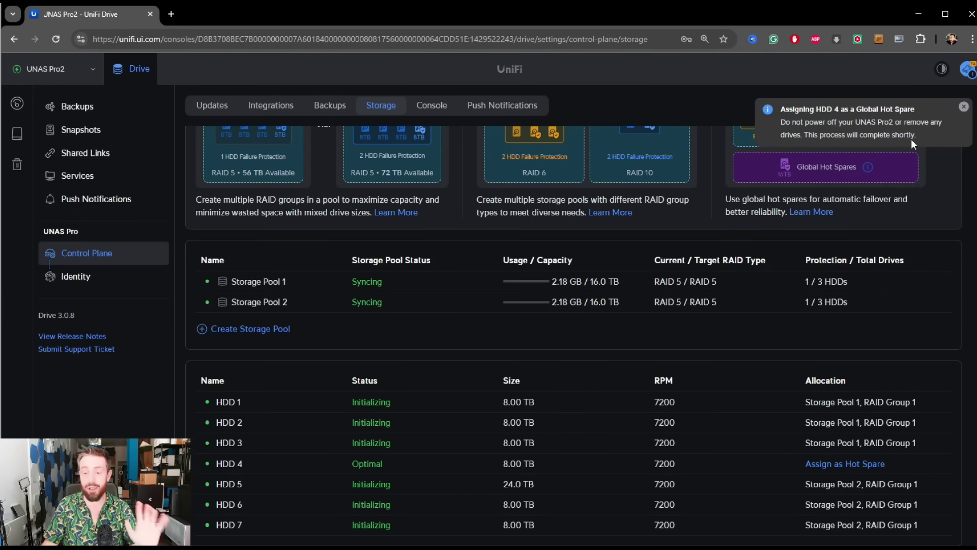
pyautogui.scroll(2, 907, 147)
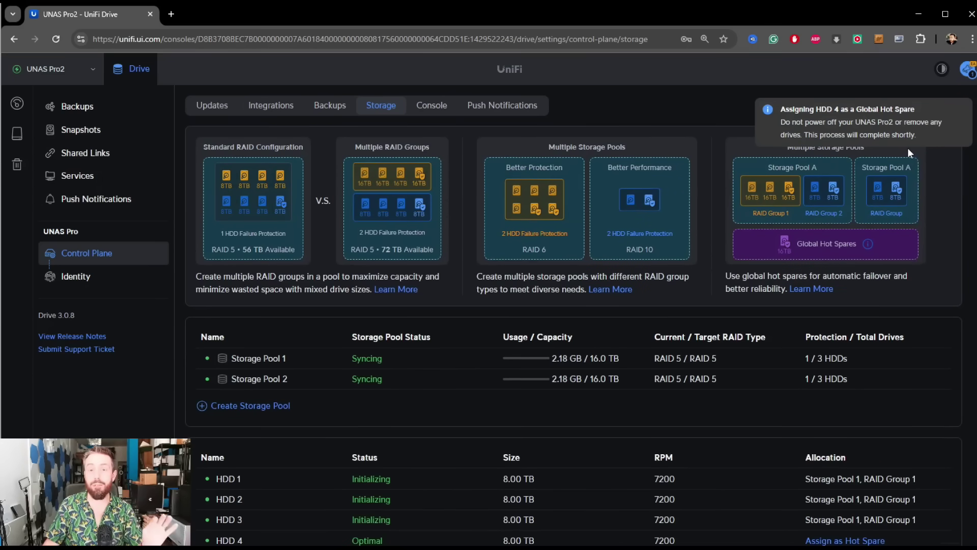
pyautogui.moveTo(789, 247); pyautogui.dragTo(886, 230)
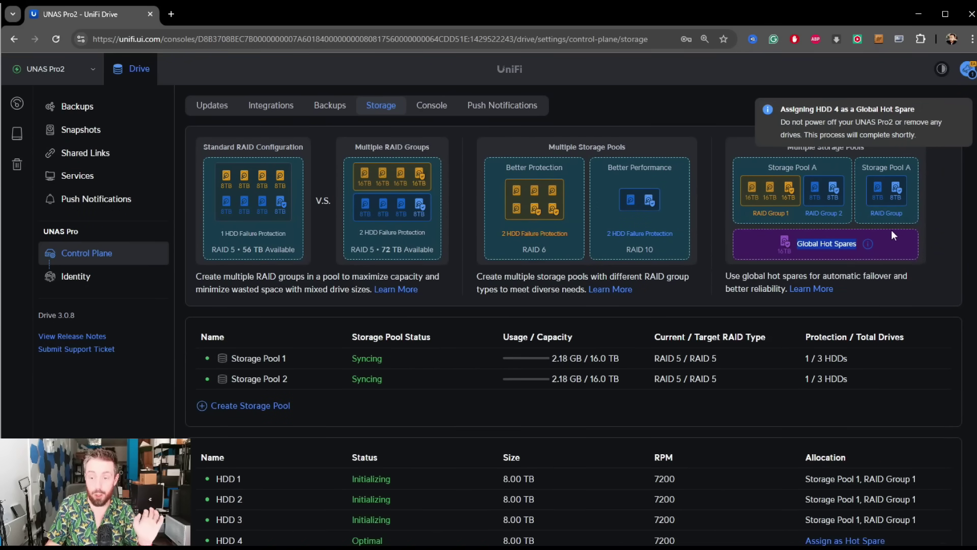
pyautogui.click(886, 253)
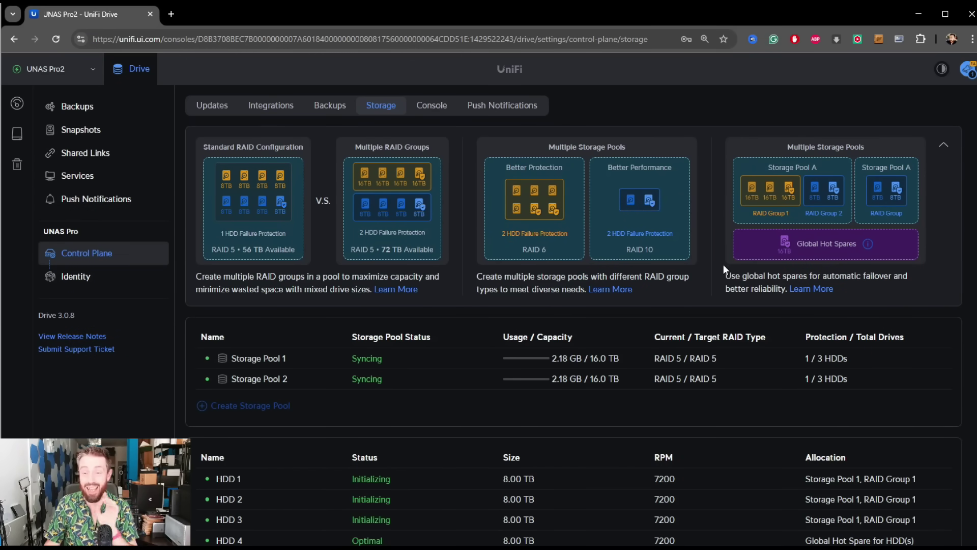
pyautogui.scroll(-2, 432, 332)
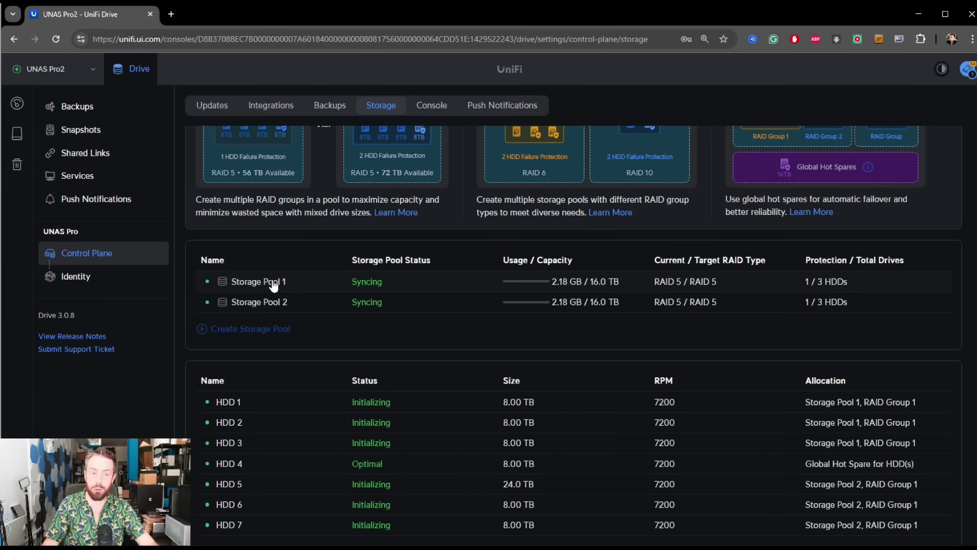
# - Remove Storage Pool 1 from its details panel, freeing HDD 1–3, and close the panel
pyautogui.click(273, 284)
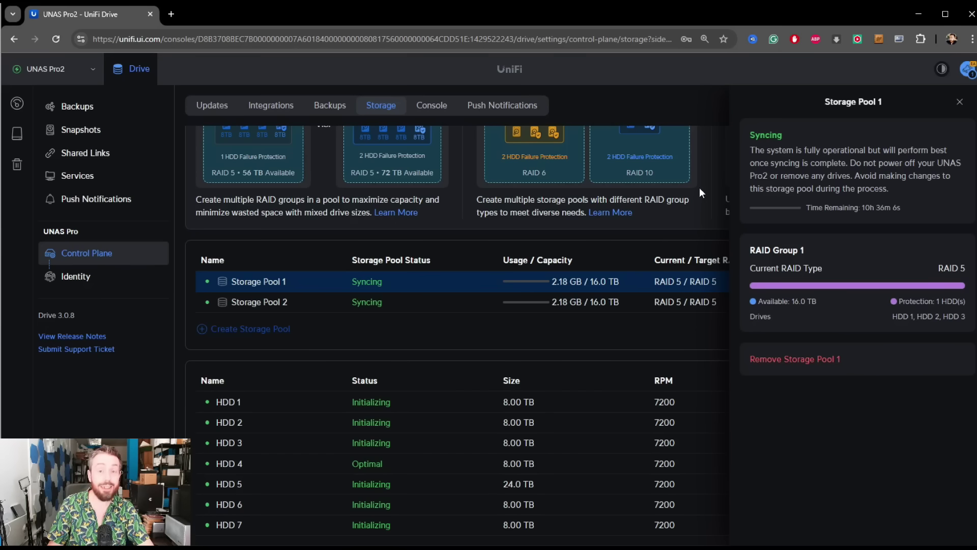
pyautogui.scroll(2, 698, 191)
pyautogui.click(959, 102)
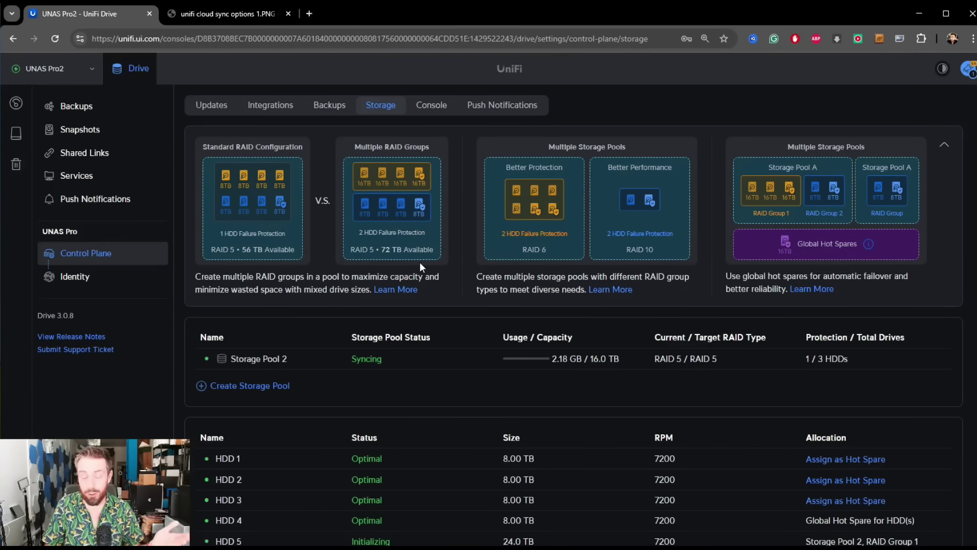
# - Start a RAID 5 pool draft containing only HDD 1 and acknowledge its data will be erased
pyautogui.scroll(-1, 254, 338)
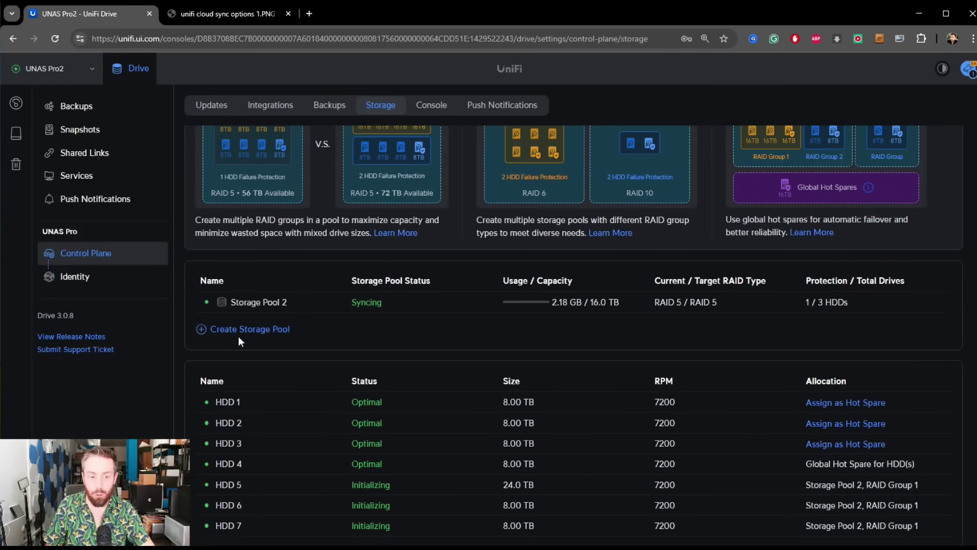
pyautogui.click(241, 331)
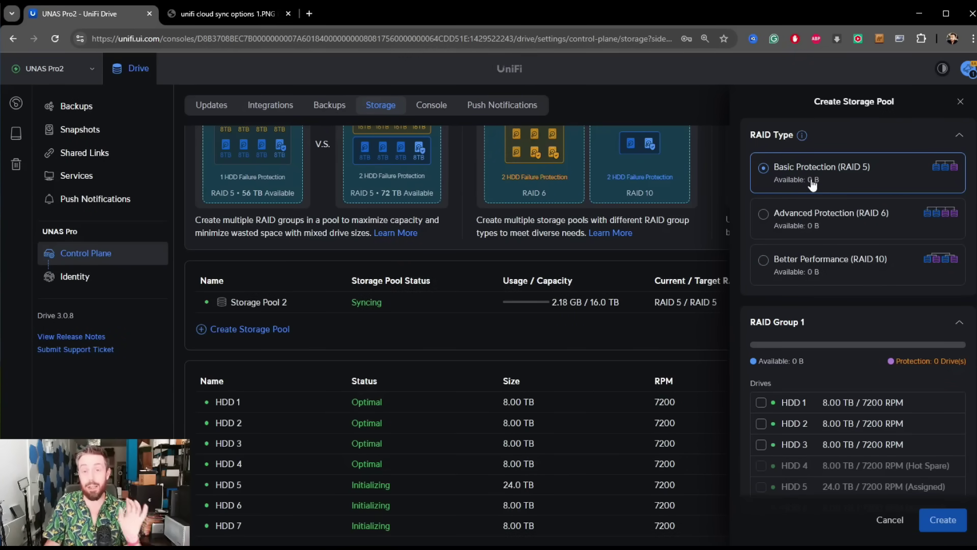
pyautogui.scroll(1, 498, 381)
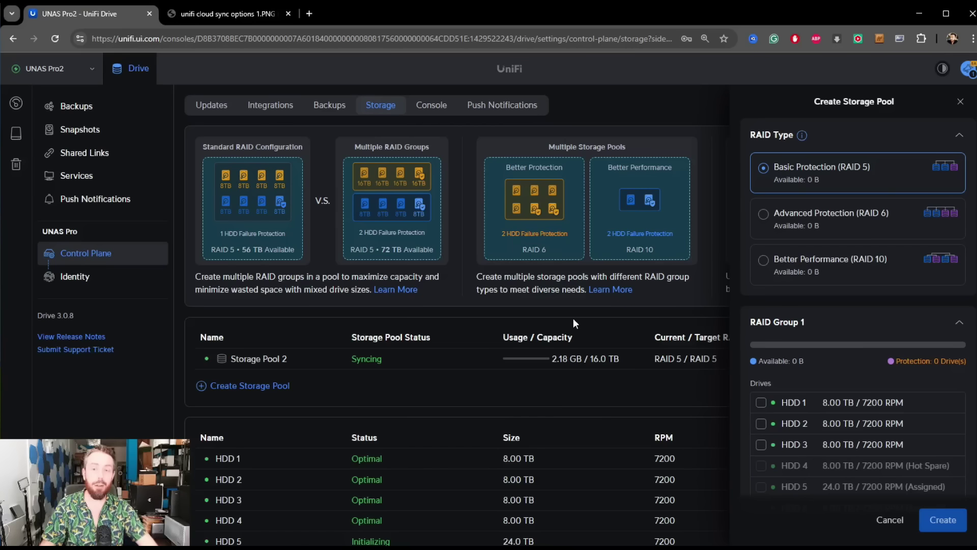
pyautogui.moveTo(802, 135)
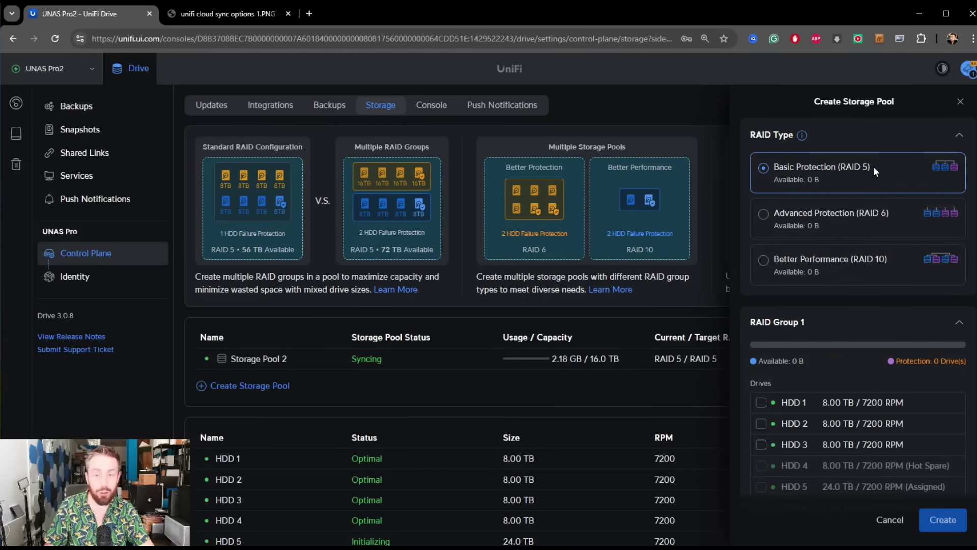
pyautogui.scroll(-2, 870, 204)
pyautogui.click(765, 294)
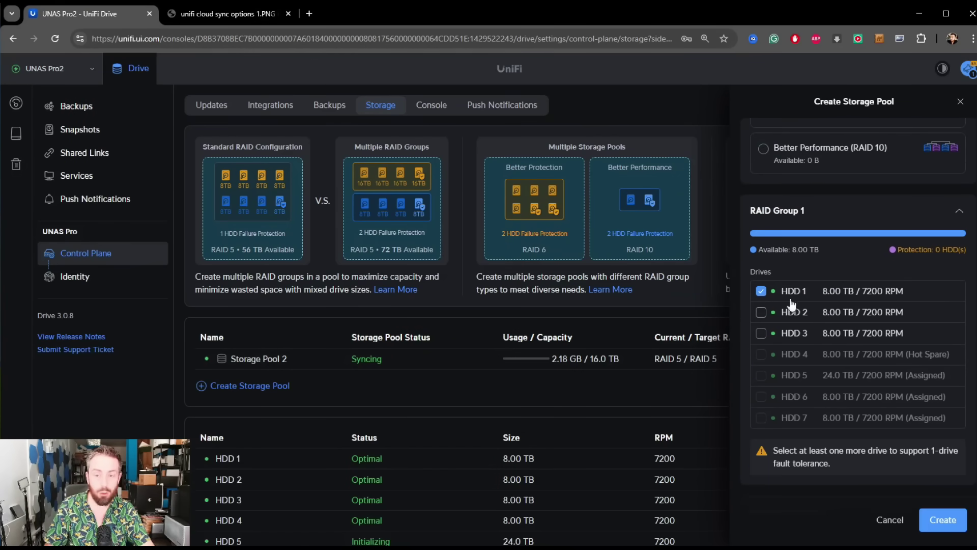
pyautogui.click(943, 521)
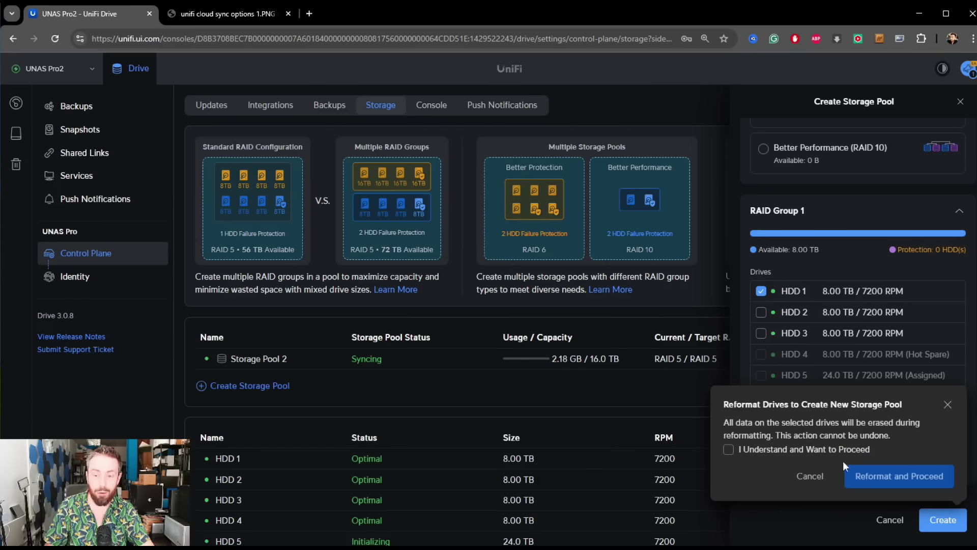
pyautogui.click(778, 453)
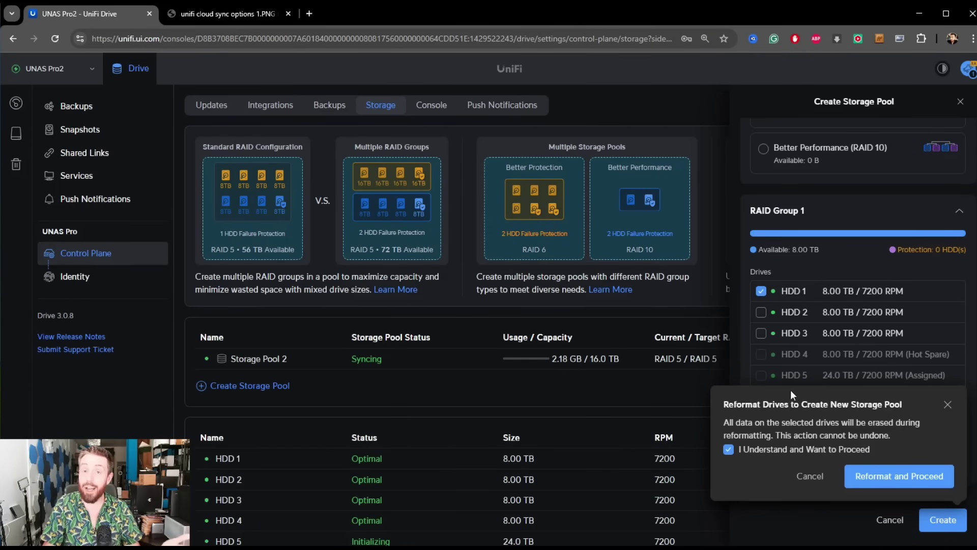
# - Confirm the reformat, then check Storage Pool 1 (RAID 1 toward RAID 5, 7.99 TB) and Storage Pool 2
pyautogui.click(894, 478)
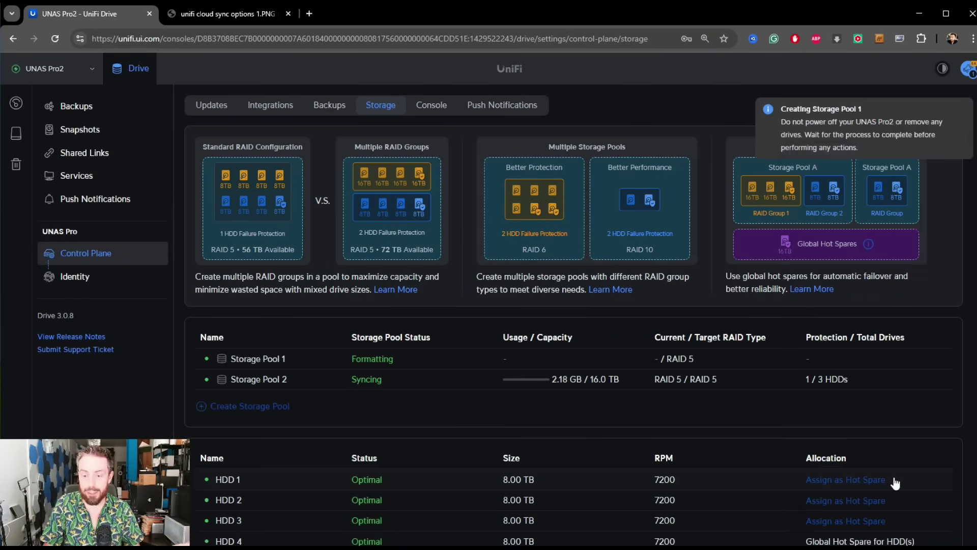
pyautogui.scroll(-2, 674, 300)
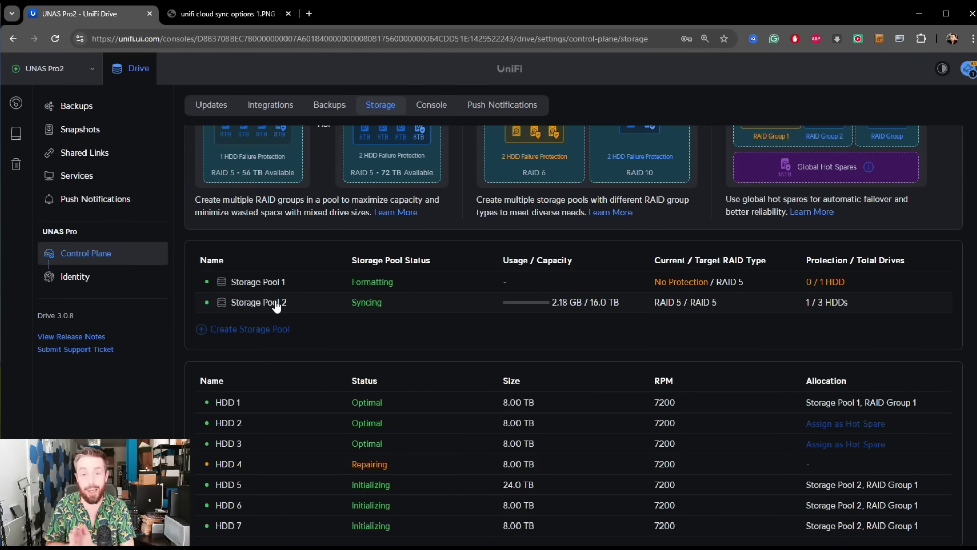
pyautogui.click(683, 284)
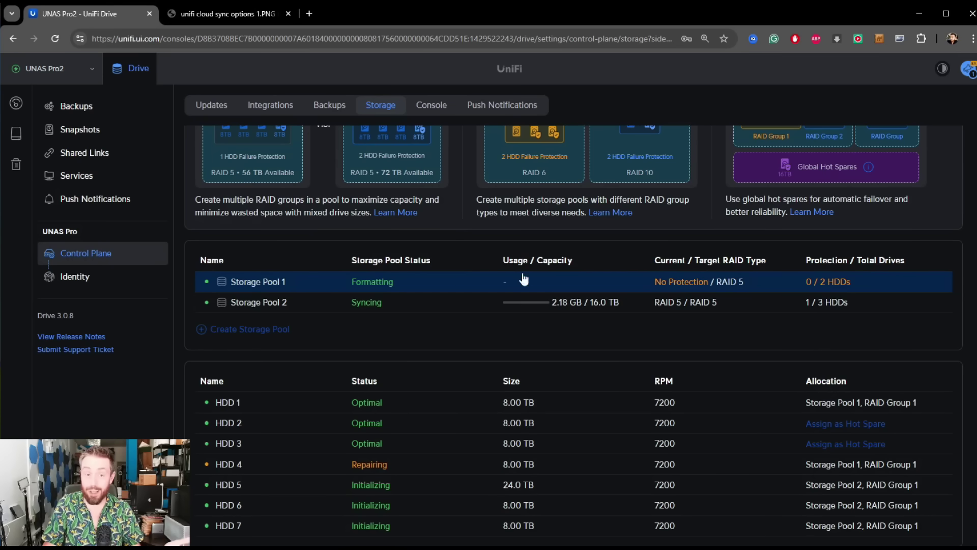
pyautogui.moveTo(385, 282)
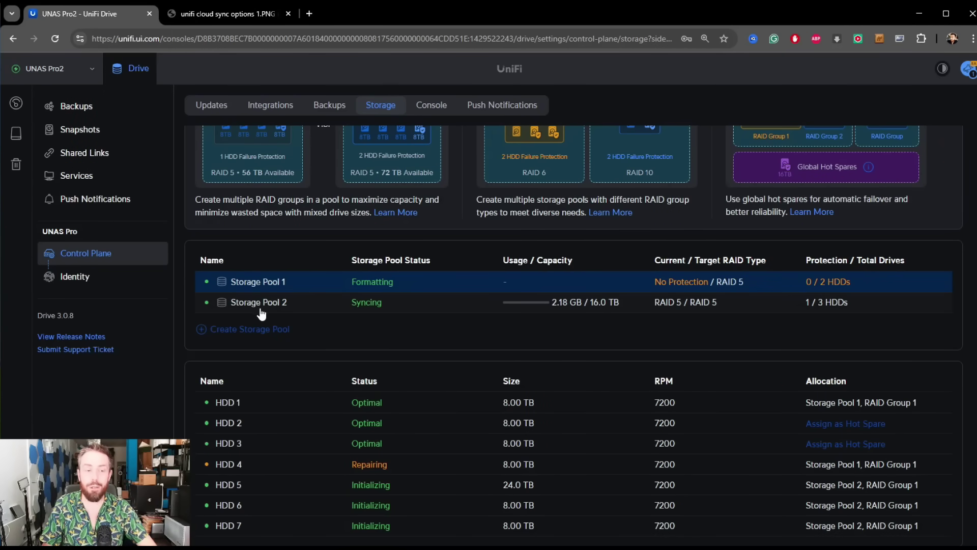
pyautogui.click(365, 300)
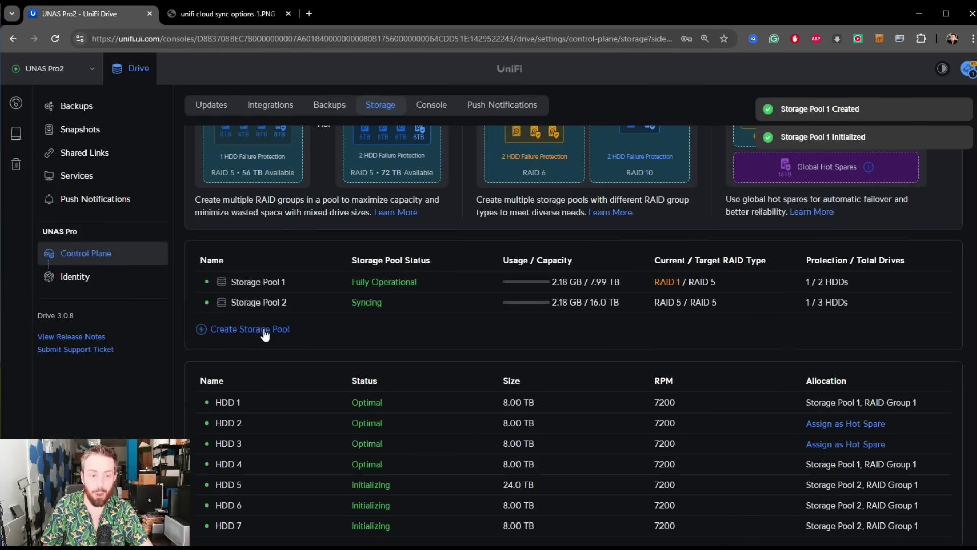
# - Create a Better Performance (RAID 10) pool from HDD 2 and HDD 3, confirming the drive reformat
pyautogui.click(262, 329)
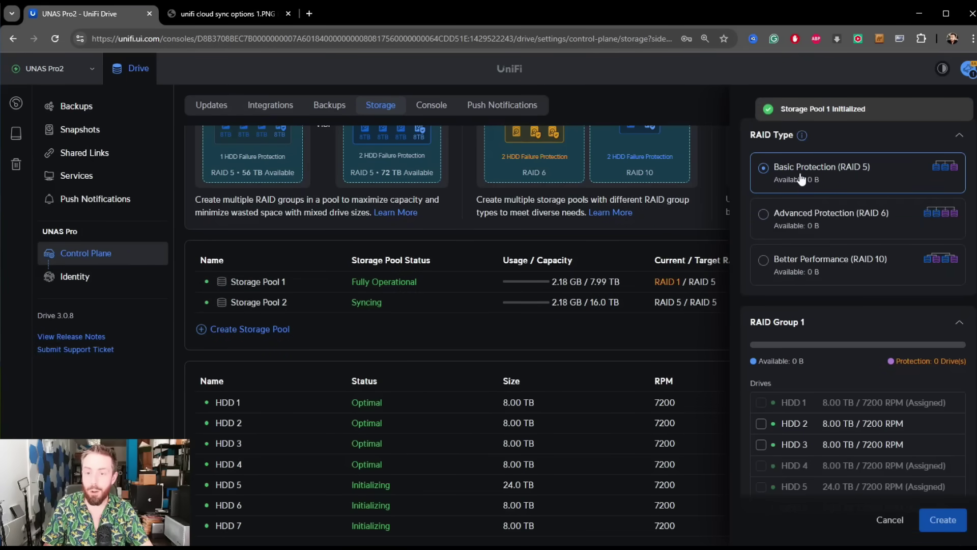
pyautogui.click(822, 262)
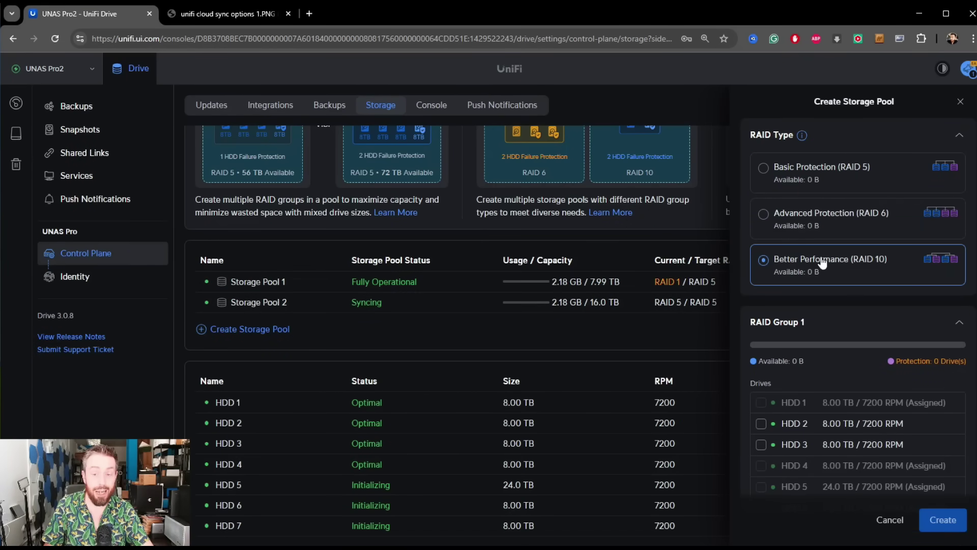
pyautogui.click(761, 423)
pyautogui.click(760, 444)
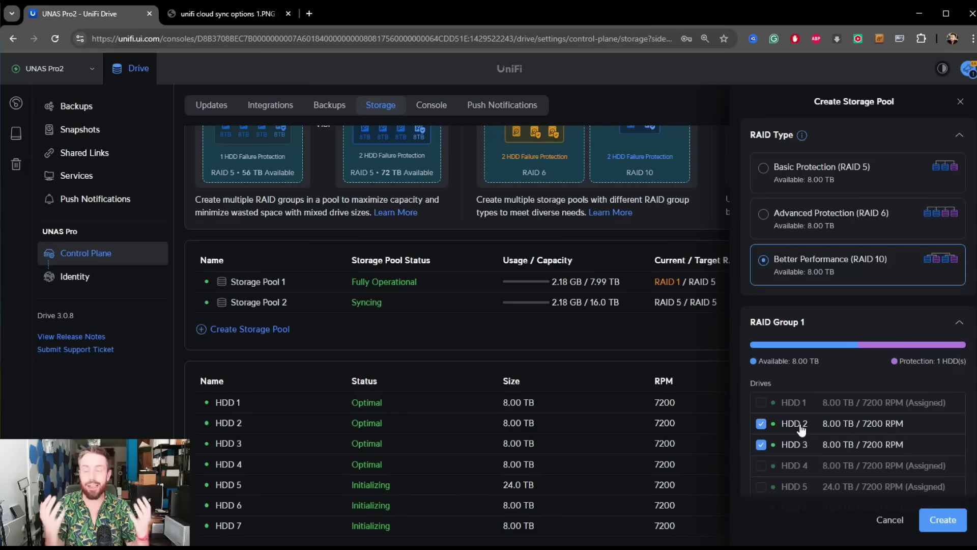
pyautogui.scroll(-2, 941, 483)
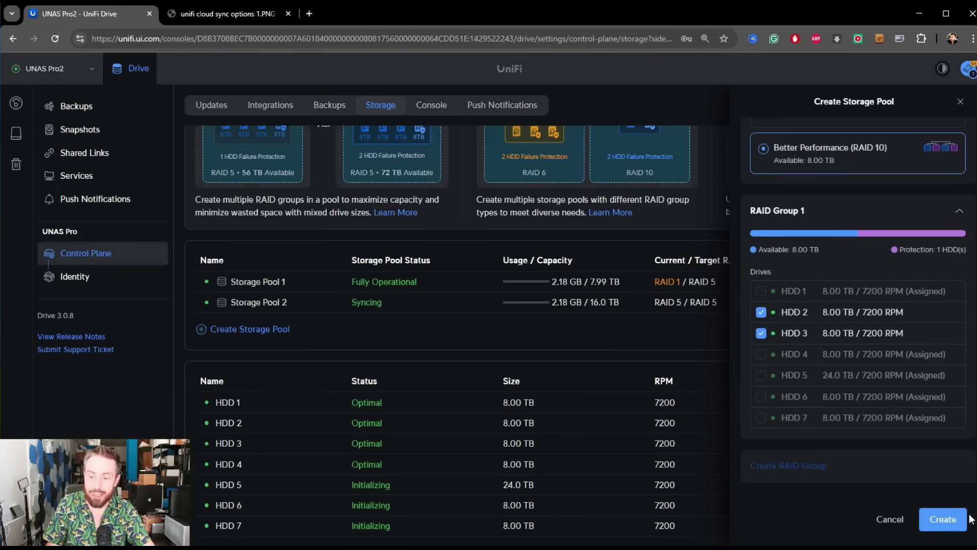
pyautogui.click(942, 519)
pyautogui.click(739, 452)
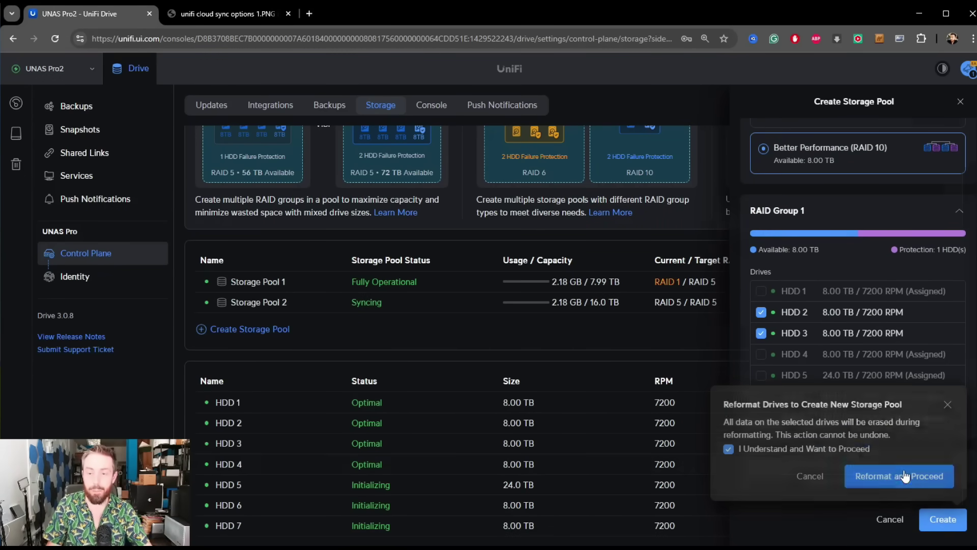
pyautogui.click(917, 464)
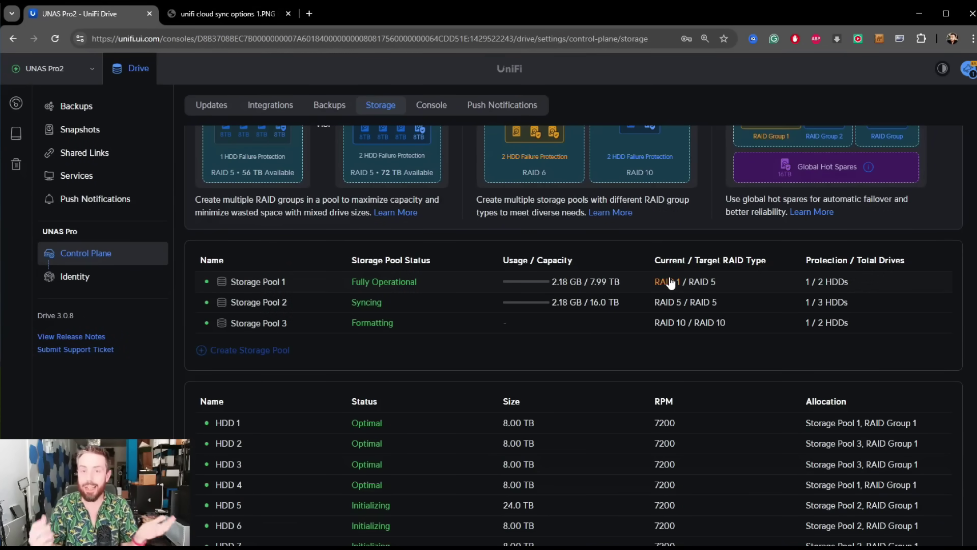
# - Open Storage Pool 3's details and wait until it reads Fully Operational at 7.99 TB
pyautogui.click(723, 319)
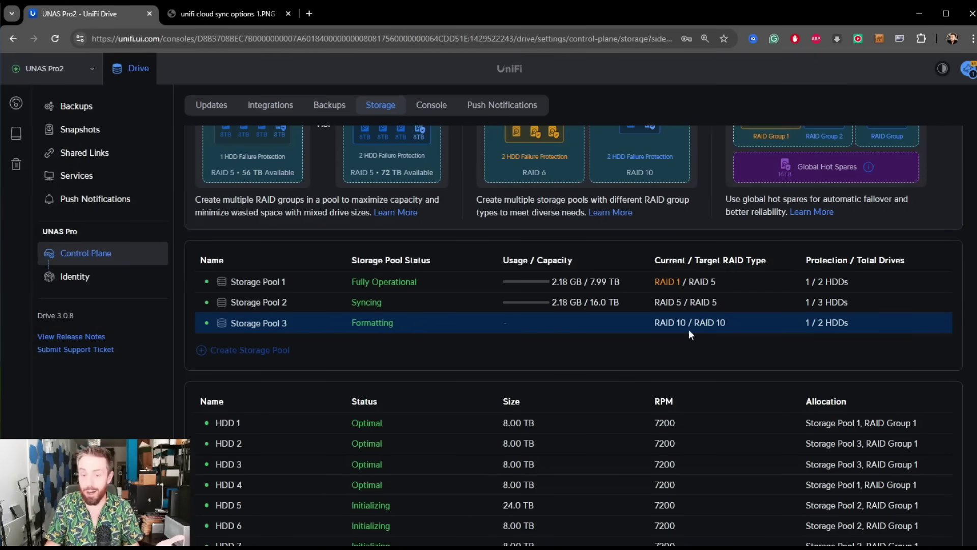
pyautogui.scroll(2, 687, 287)
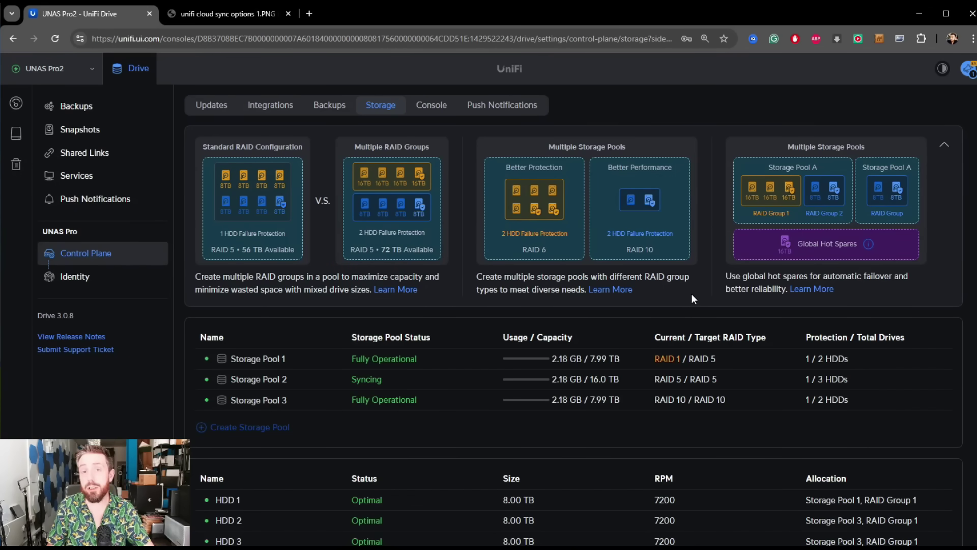
# - Check Storage Pool 2's Syncing status, then switch to the Drive overview listing testshare
pyautogui.moveTo(363, 376)
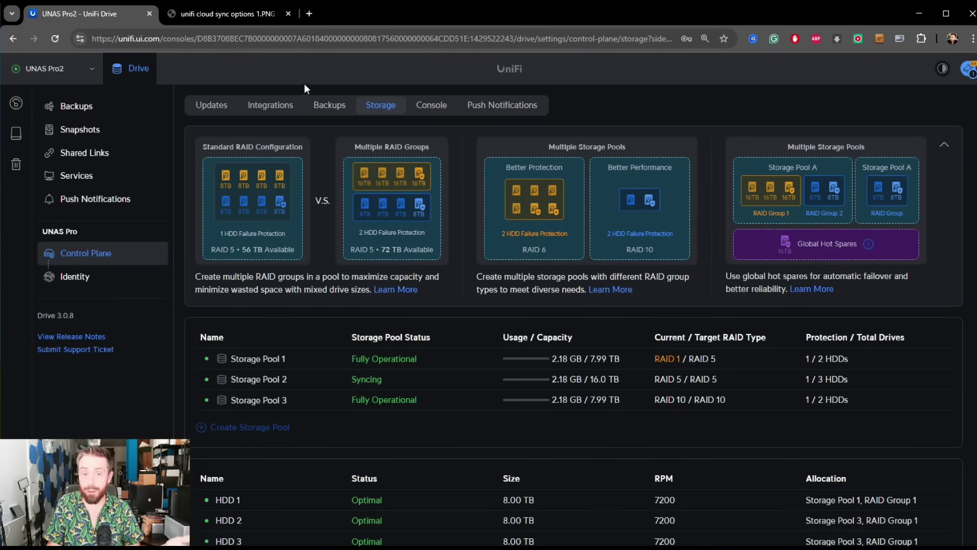
pyautogui.scroll(-2, 489, 254)
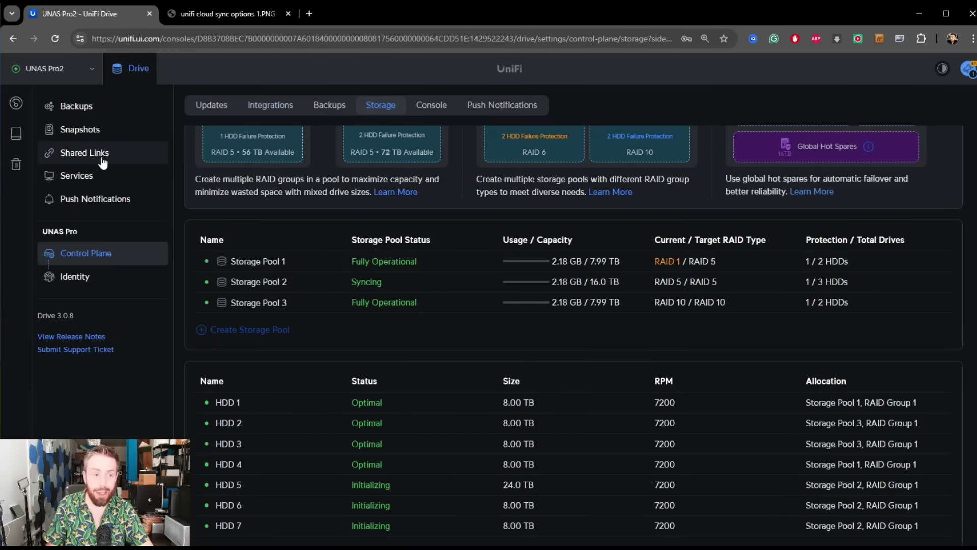
pyautogui.click(20, 134)
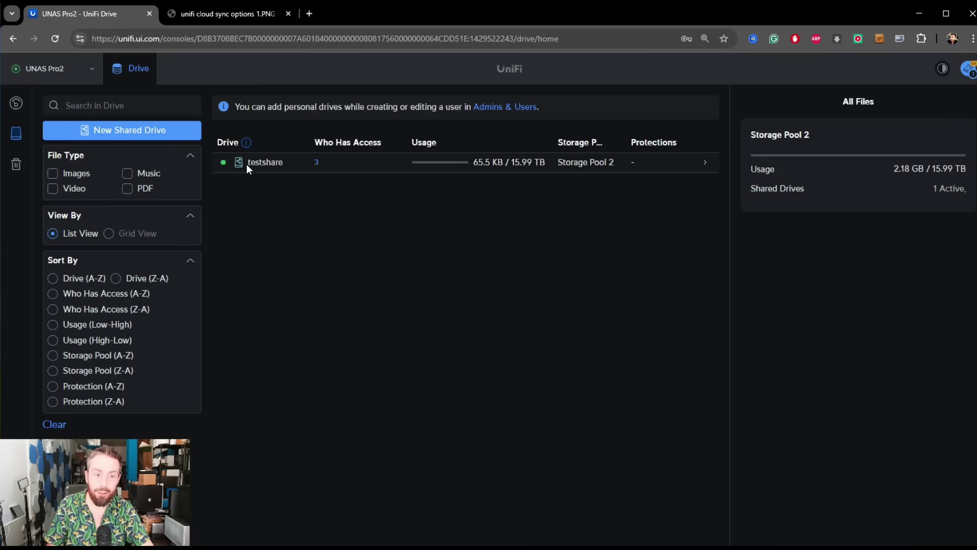
# - Start a new backup task from the NAS dashboard with testshare as the source
pyautogui.click(285, 163)
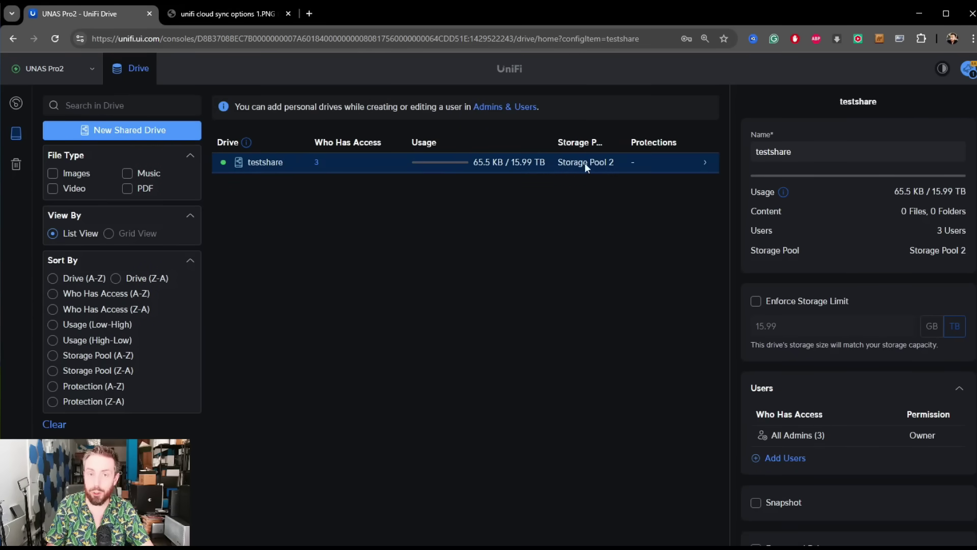
pyautogui.click(16, 103)
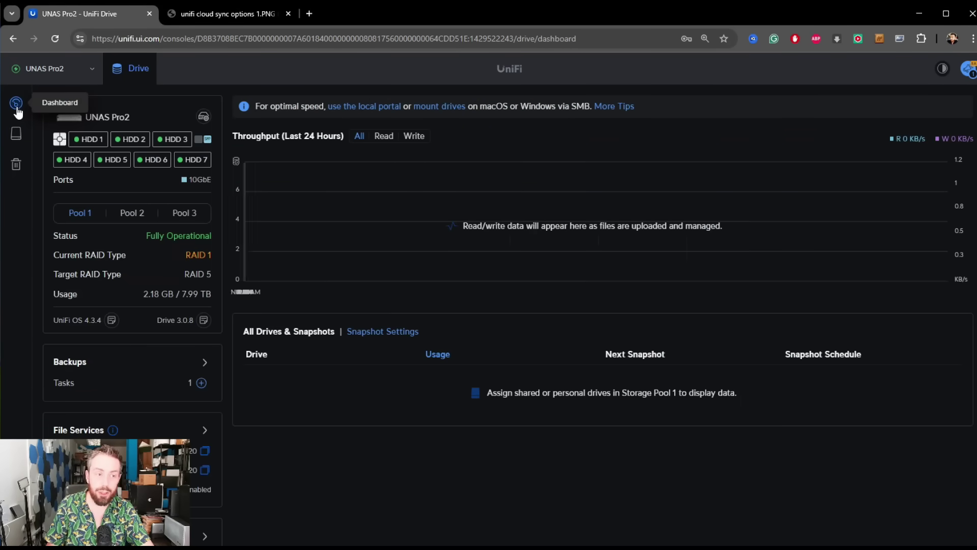
pyautogui.click(202, 382)
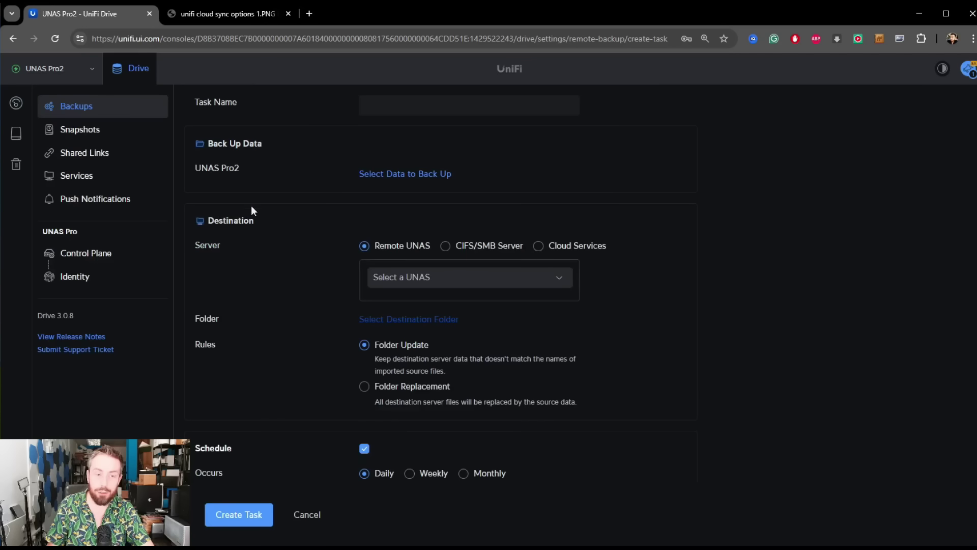
pyautogui.click(392, 174)
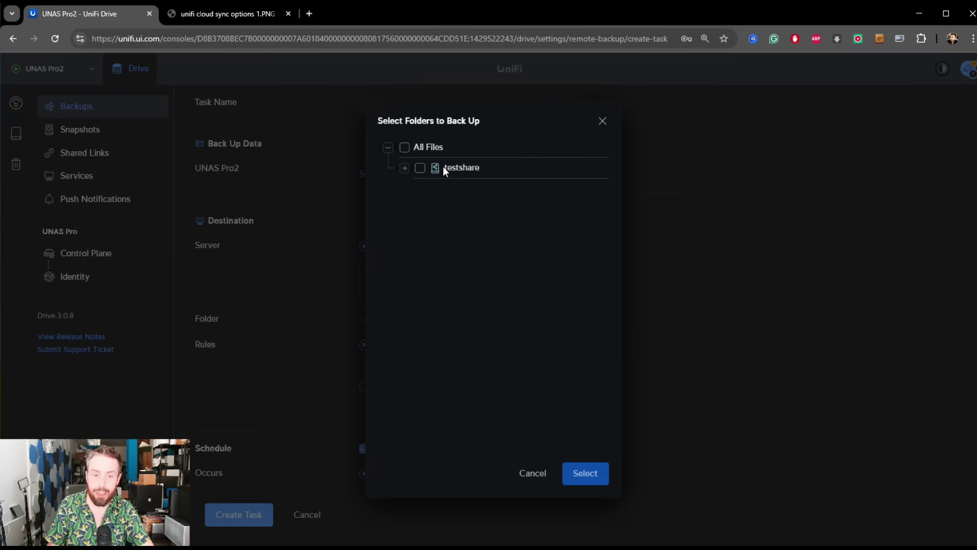
pyautogui.click(420, 168)
pyautogui.click(577, 473)
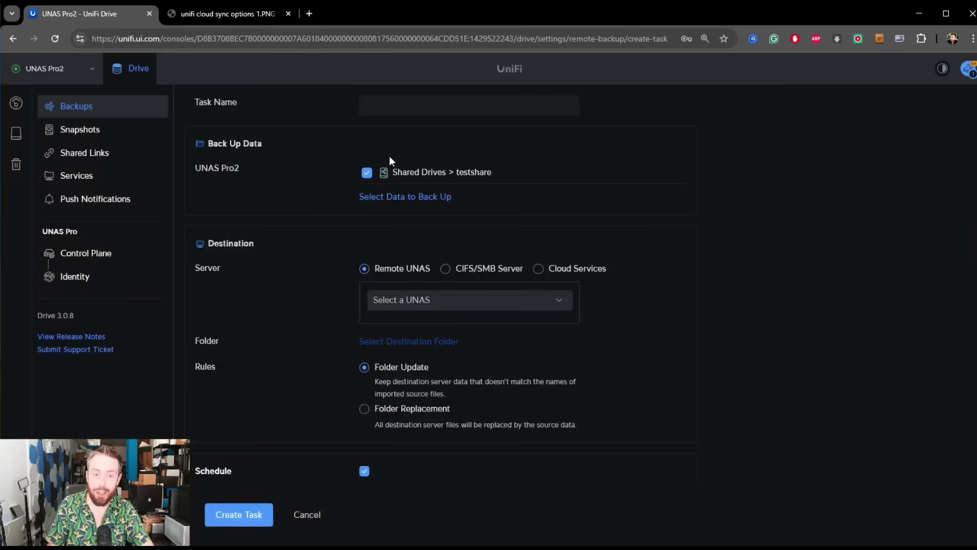
# - Choose a cloud service as the backup destination, then view the cloud sync options image
pyautogui.scroll(-2, 560, 229)
pyautogui.click(540, 153)
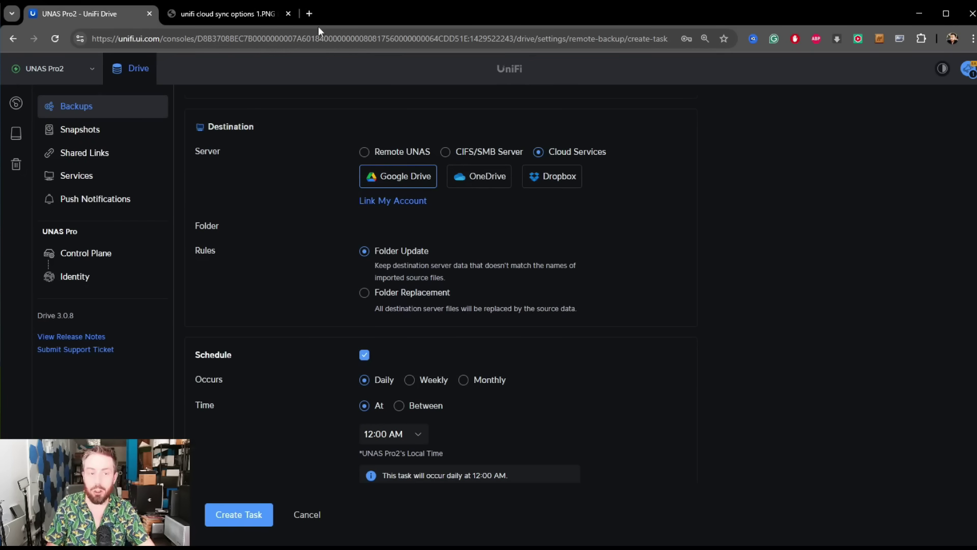
pyautogui.click(230, 15)
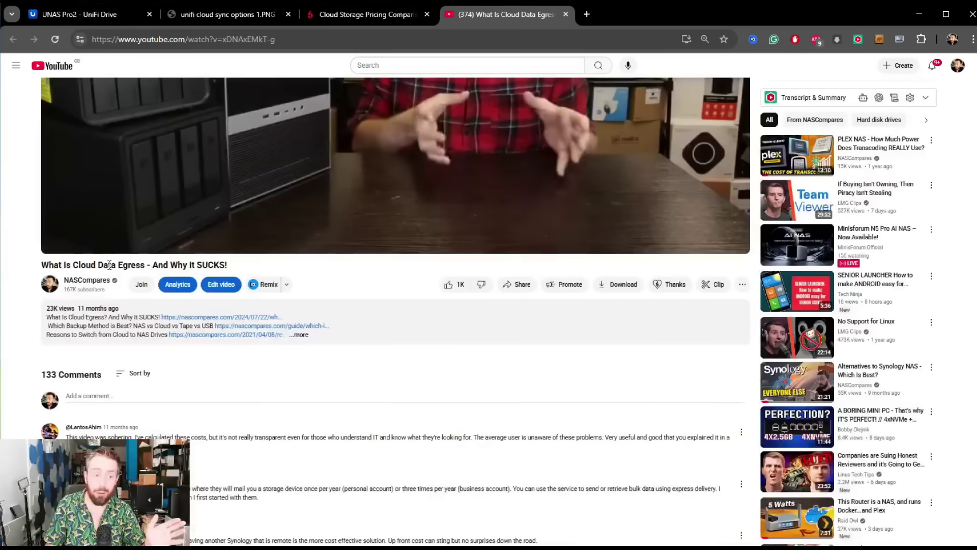
# - Cycle through the UniFi, cloud sync image and egress video tabs, ending on Backblaze pricing
pyautogui.click(73, 14)
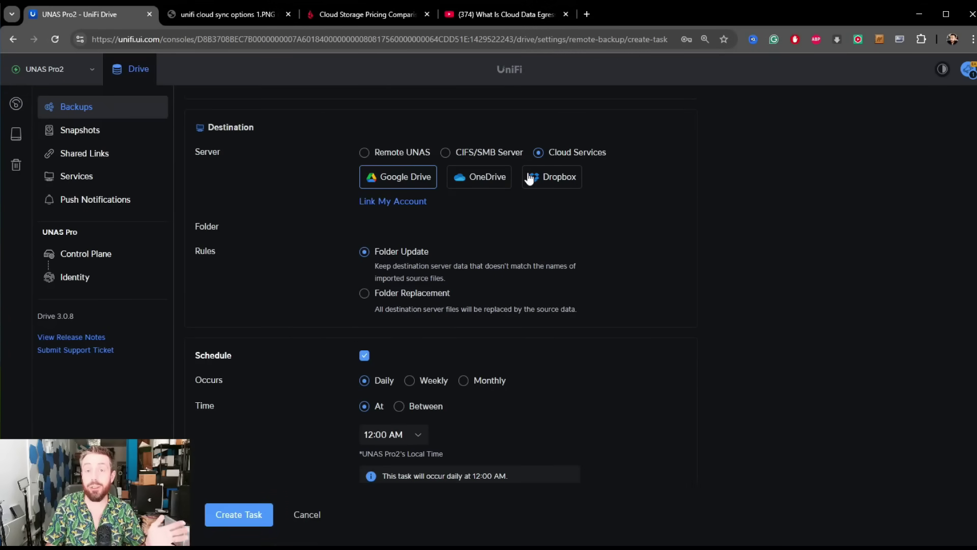
pyautogui.click(225, 16)
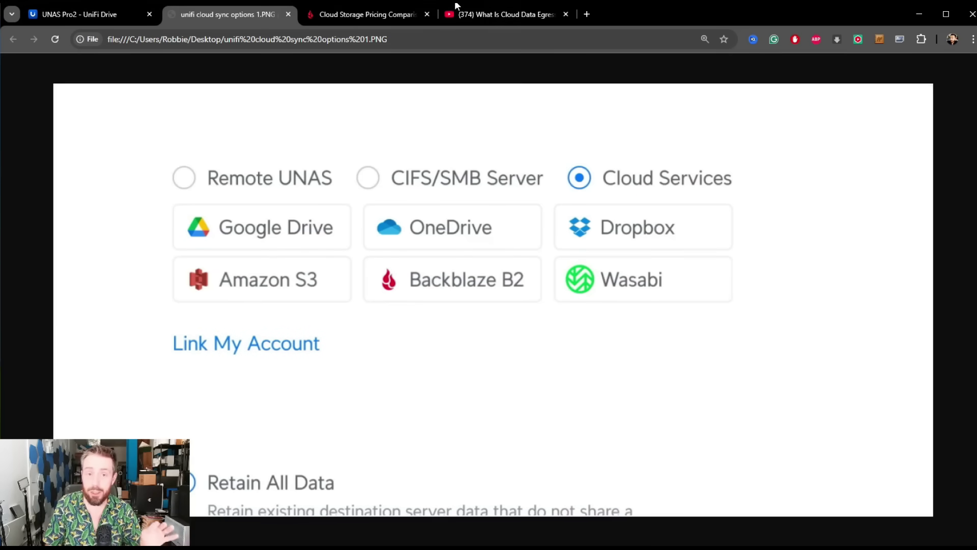
pyautogui.click(504, 14)
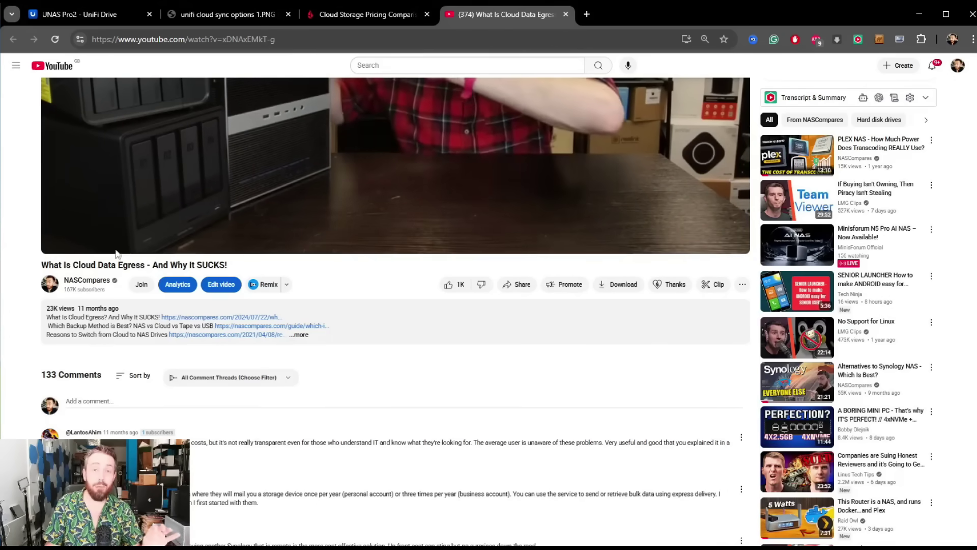
pyautogui.click(367, 14)
# - Raise the calculator's Monthly Downloads to 211 TB with 5000 TB stored, comparing B2 and S3 yearly costs
pyautogui.scroll(-6, 469, 303)
pyautogui.scroll(-3, 469, 304)
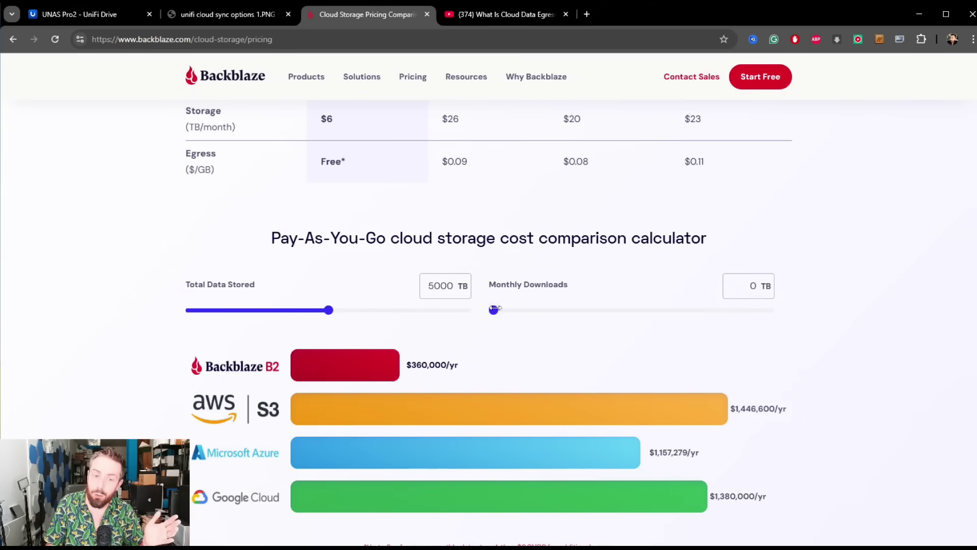
pyautogui.moveTo(494, 309); pyautogui.dragTo(497, 308)
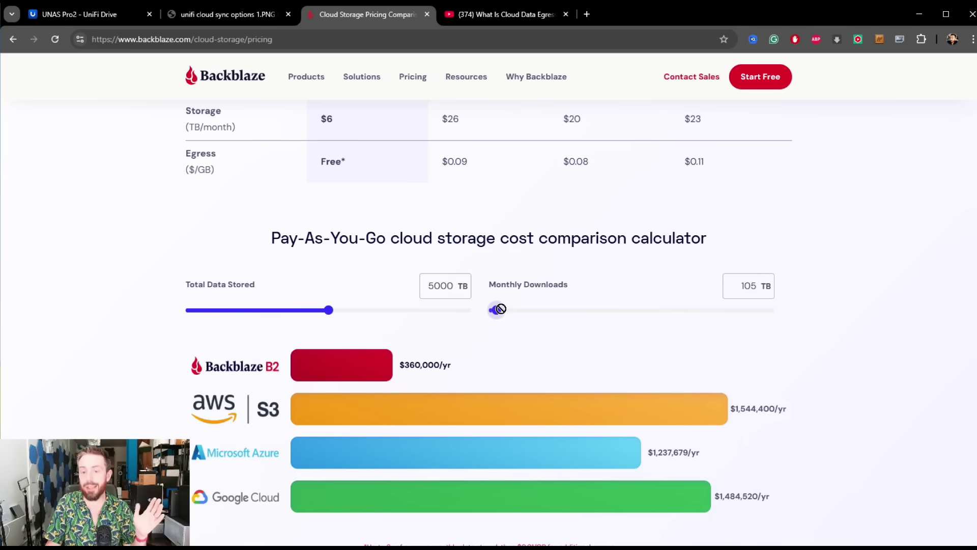
pyautogui.moveTo(732, 286); pyautogui.dragTo(793, 290)
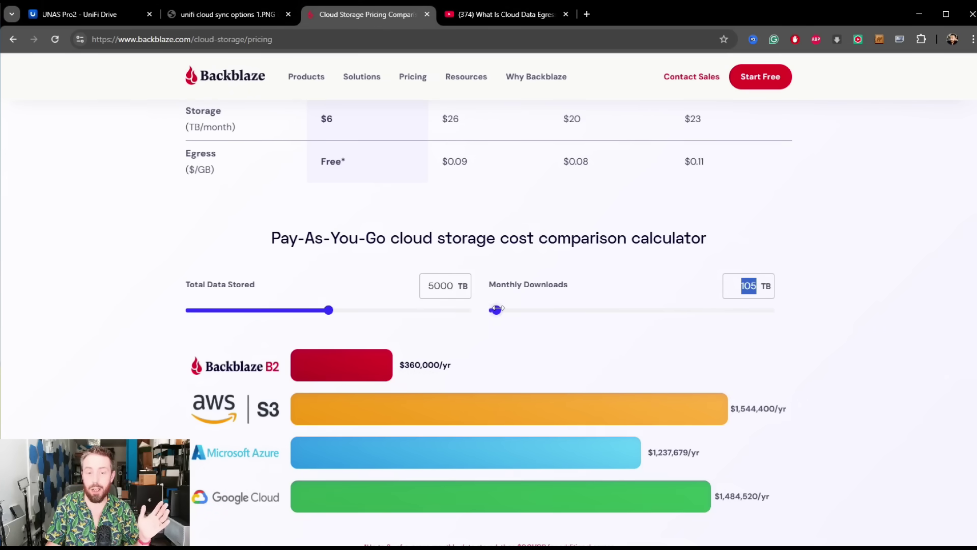
pyautogui.moveTo(497, 309)
pyautogui.mouseDown()
pyautogui.moveTo(506, 309)
pyautogui.moveTo(497, 309)
pyautogui.mouseUp()
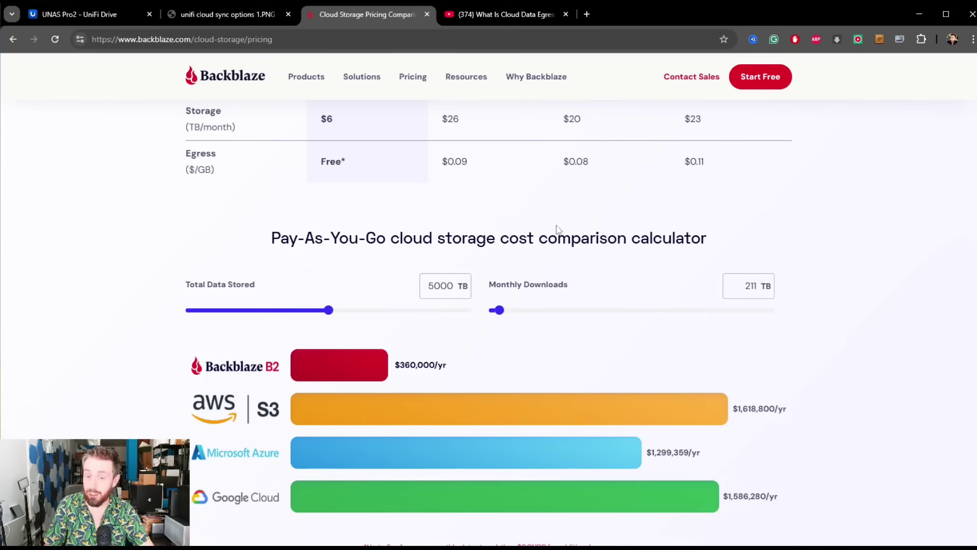
# - Glance at the cloud sync options image, then return to the UniFi Drive shared drives tab
pyautogui.click(196, 16)
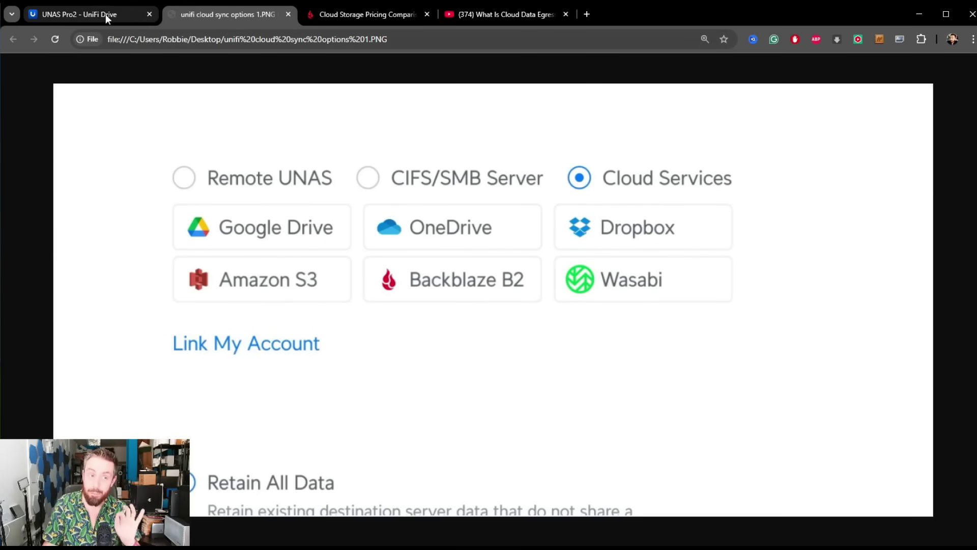
pyautogui.moveTo(105, 14)
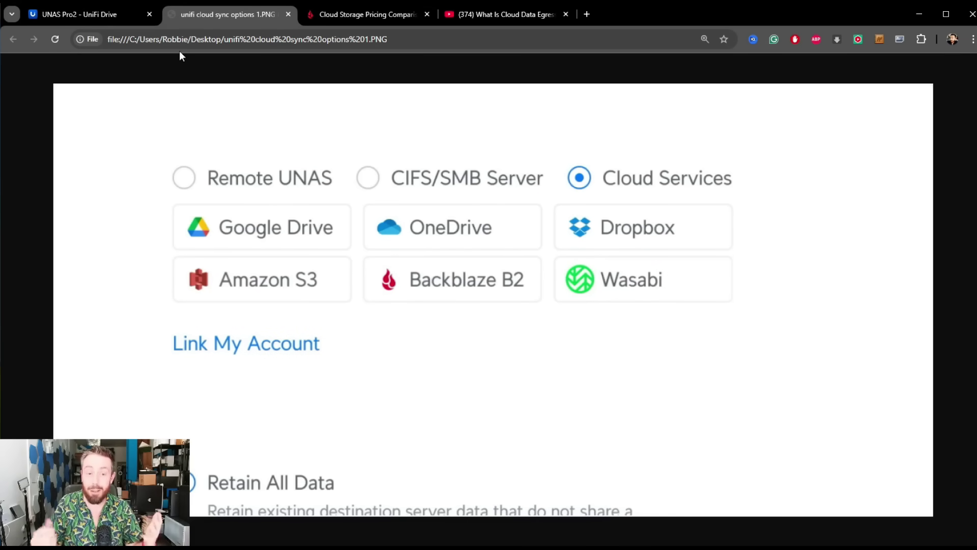
pyautogui.click(125, 13)
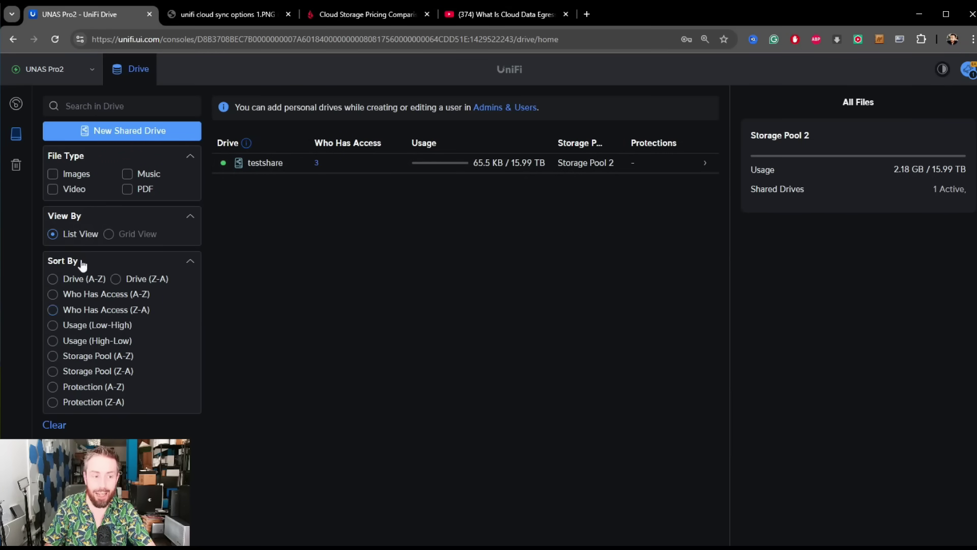
# - Toggle the Images file-type filter, then open and cancel the New Shared Drive form
pyautogui.click(91, 175)
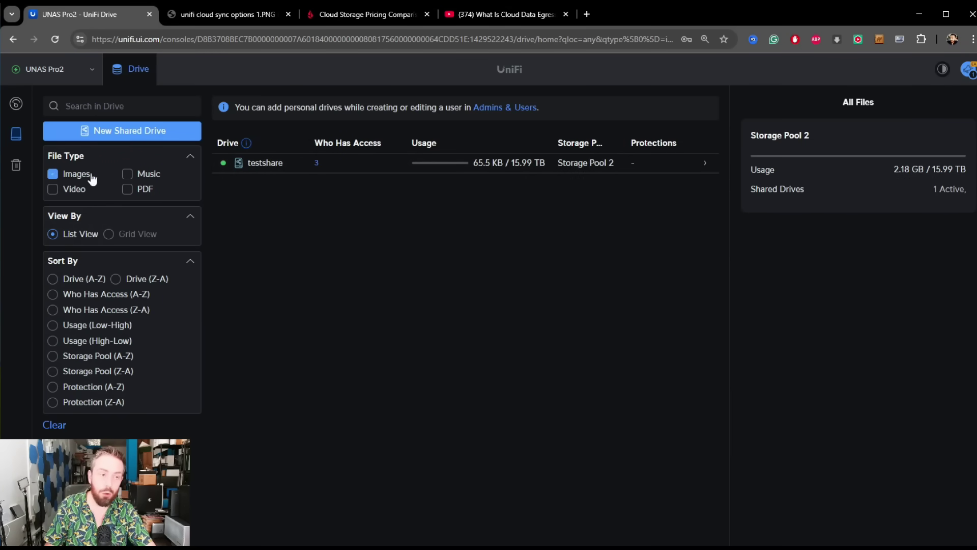
pyautogui.click(53, 175)
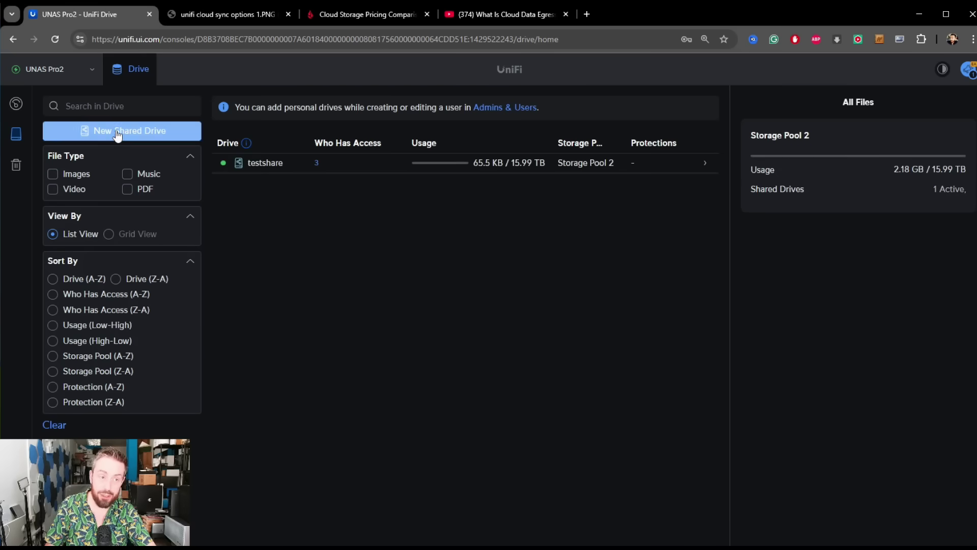
pyautogui.click(114, 131)
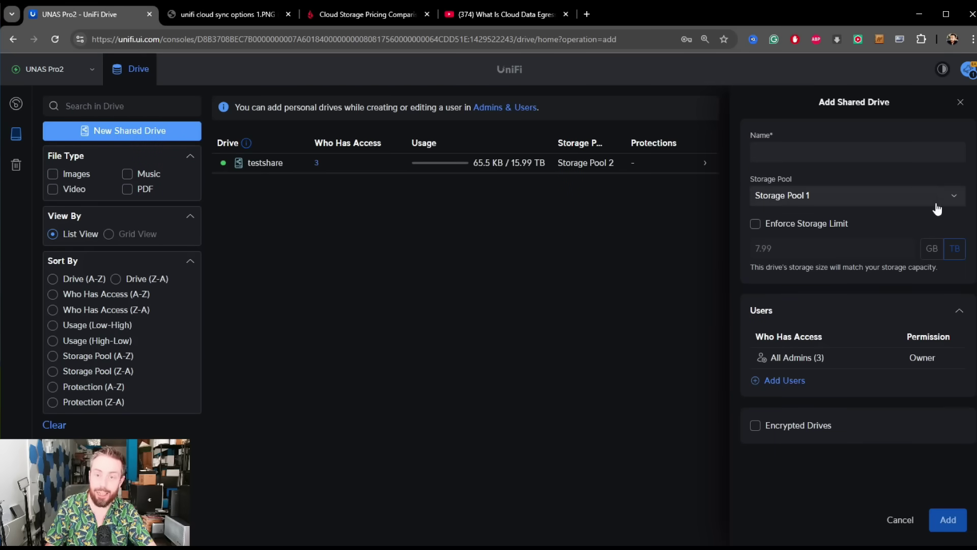
pyautogui.click(961, 102)
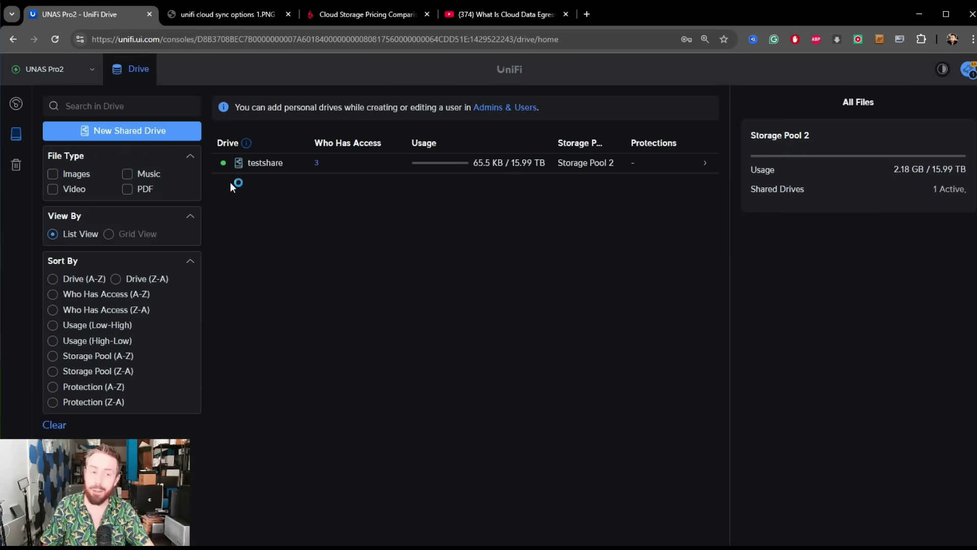
# - Toggle the Music, PDF and Images filters on and off again, then open testshare
pyautogui.click(127, 189)
pyautogui.click(127, 174)
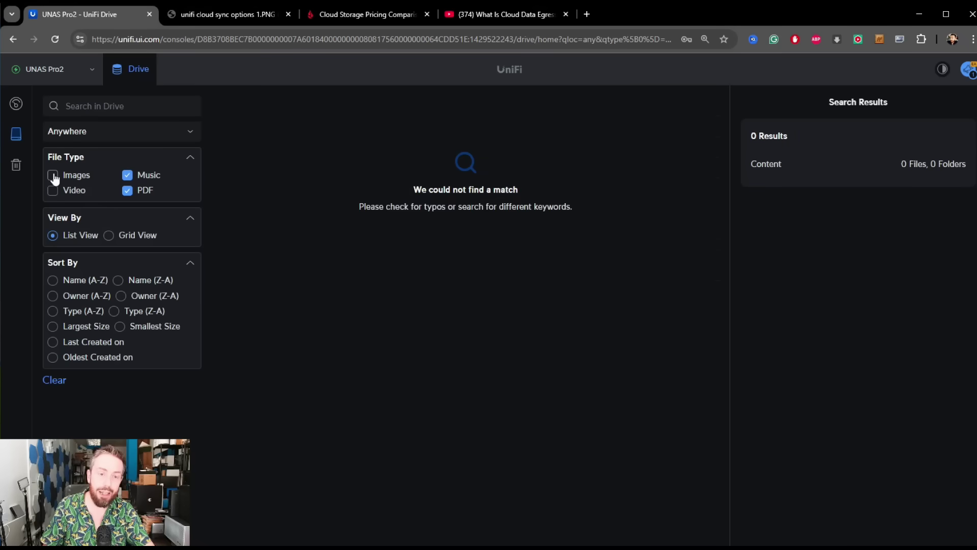
pyautogui.click(53, 175)
pyautogui.click(127, 175)
pyautogui.click(127, 190)
pyautogui.click(53, 174)
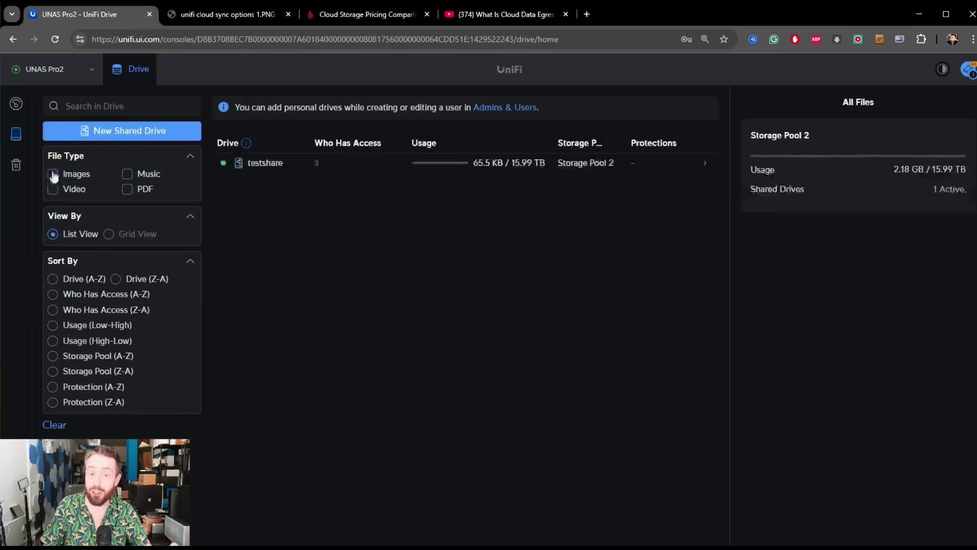
pyautogui.click(270, 162)
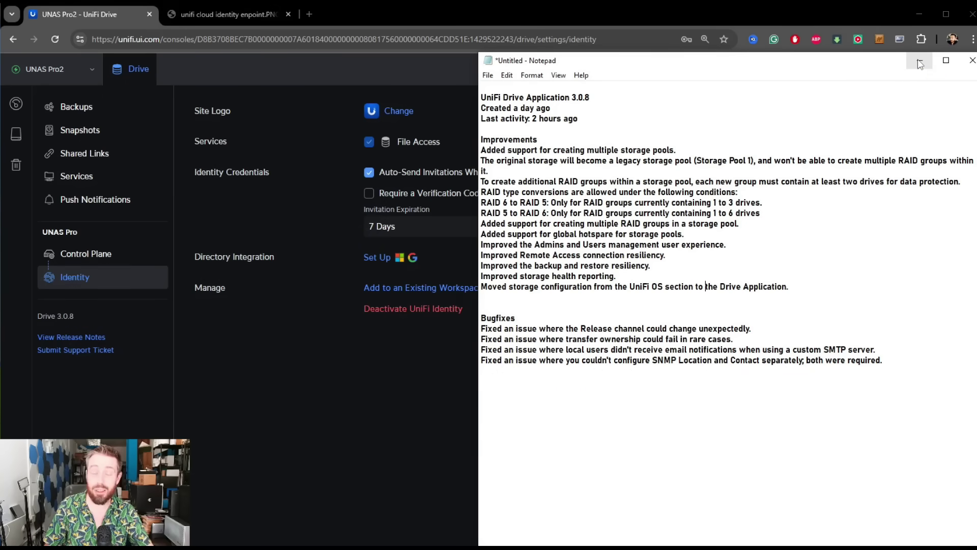
# - Minimise the release notes, view the identity endpoint image, and return to the Drive dashboard
pyautogui.click(919, 62)
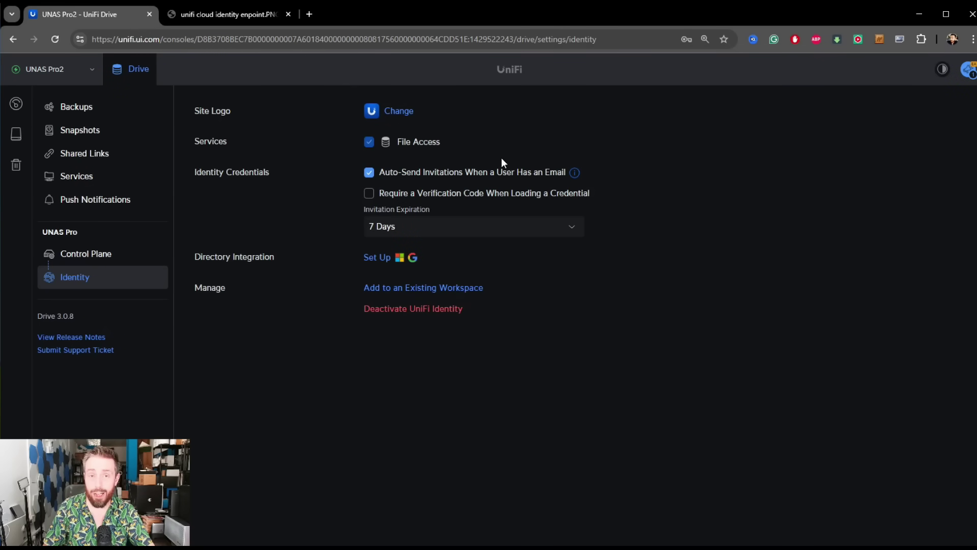
pyautogui.click(262, 16)
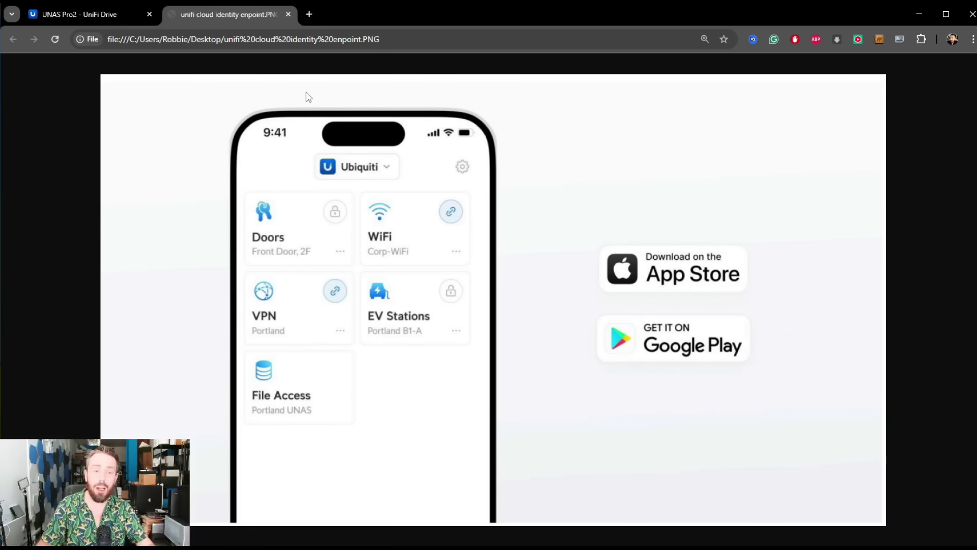
pyautogui.click(106, 20)
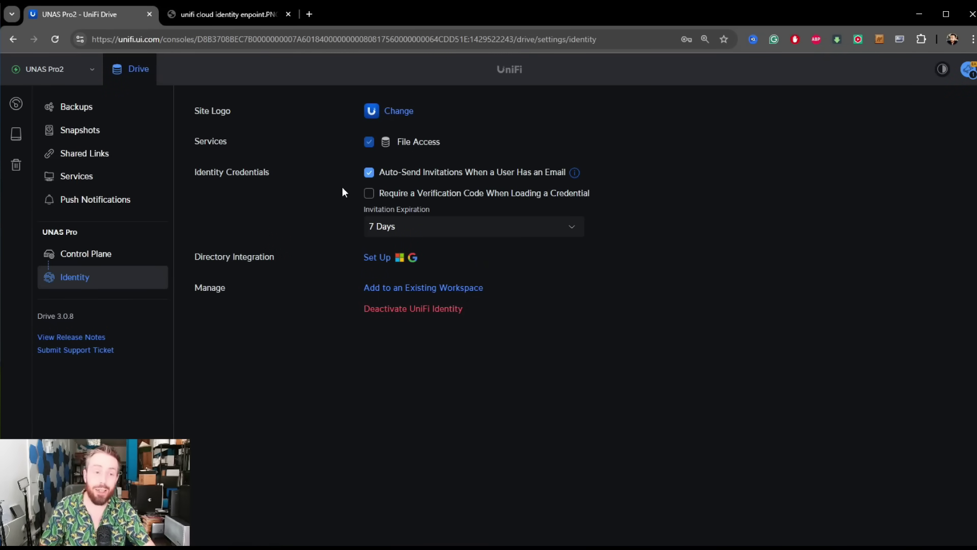
pyautogui.click(16, 101)
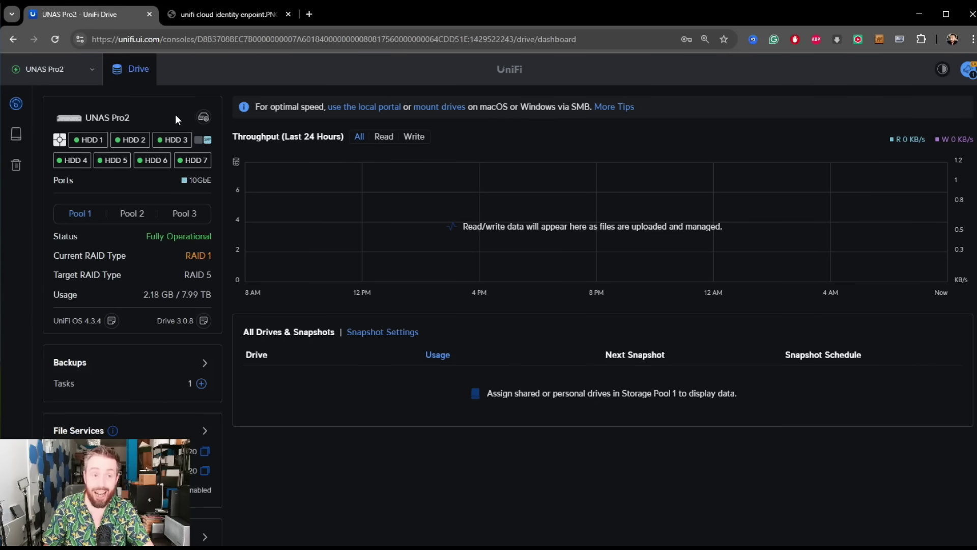
# - Open UNAS Pro2's Storage settings and scroll through the Pool 1–3 and HDD tables
pyautogui.click(203, 118)
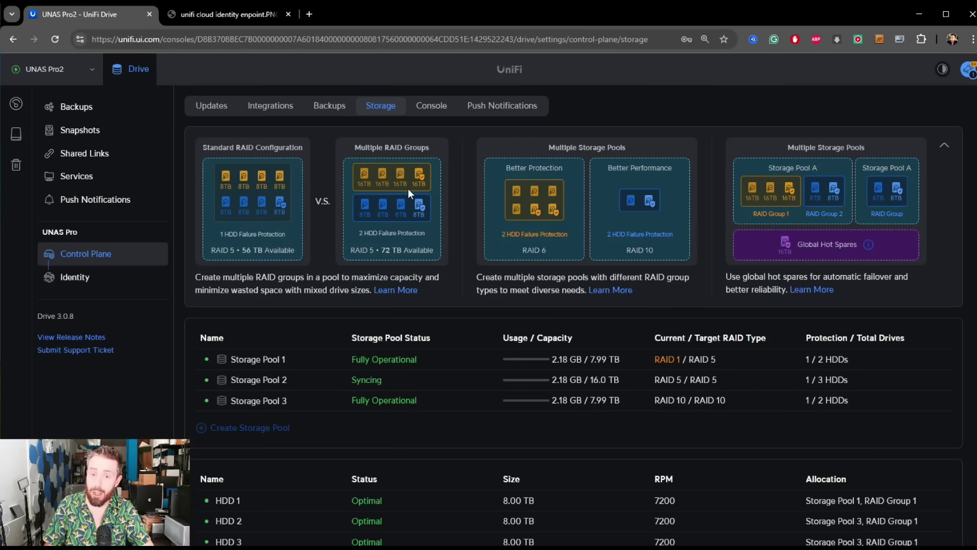
pyautogui.scroll(-2, 408, 189)
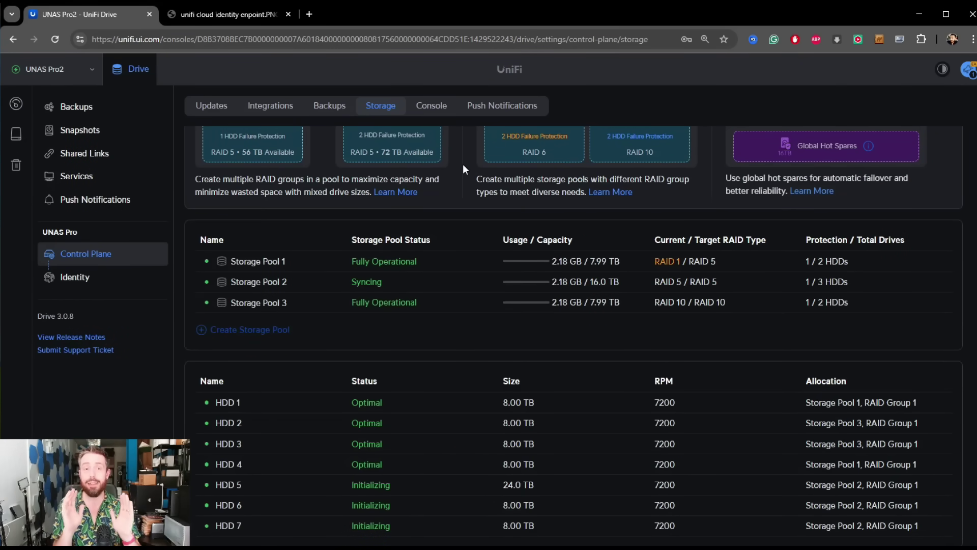
pyautogui.scroll(2, 486, 240)
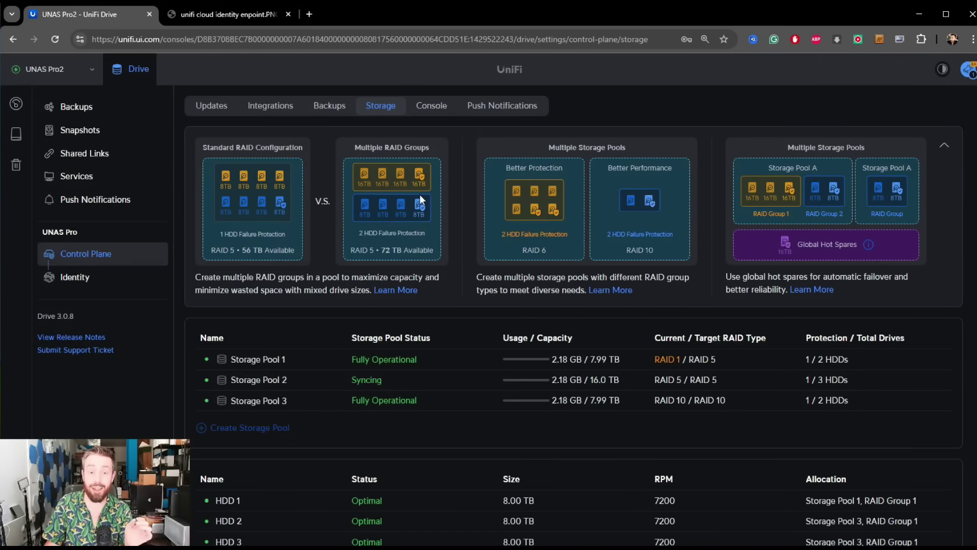
pyautogui.scroll(-1, 530, 235)
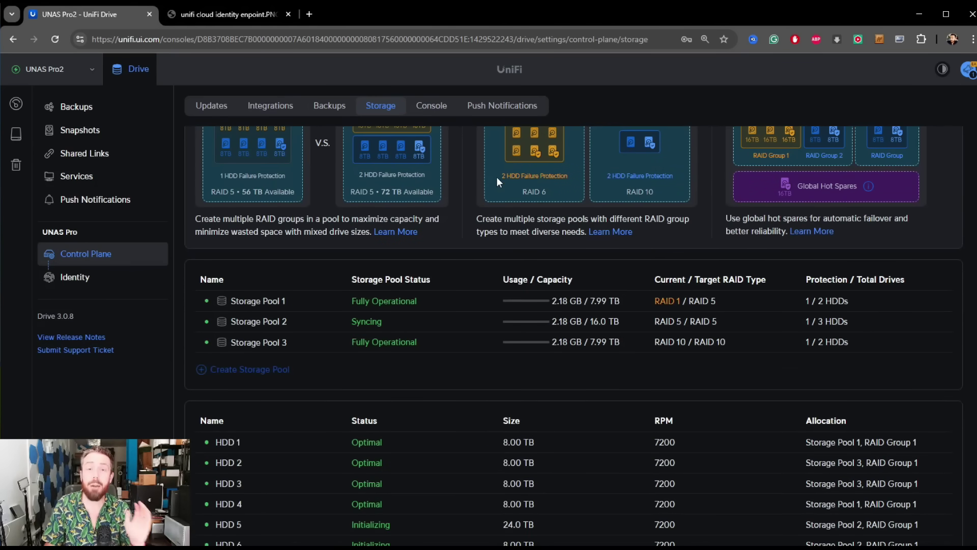